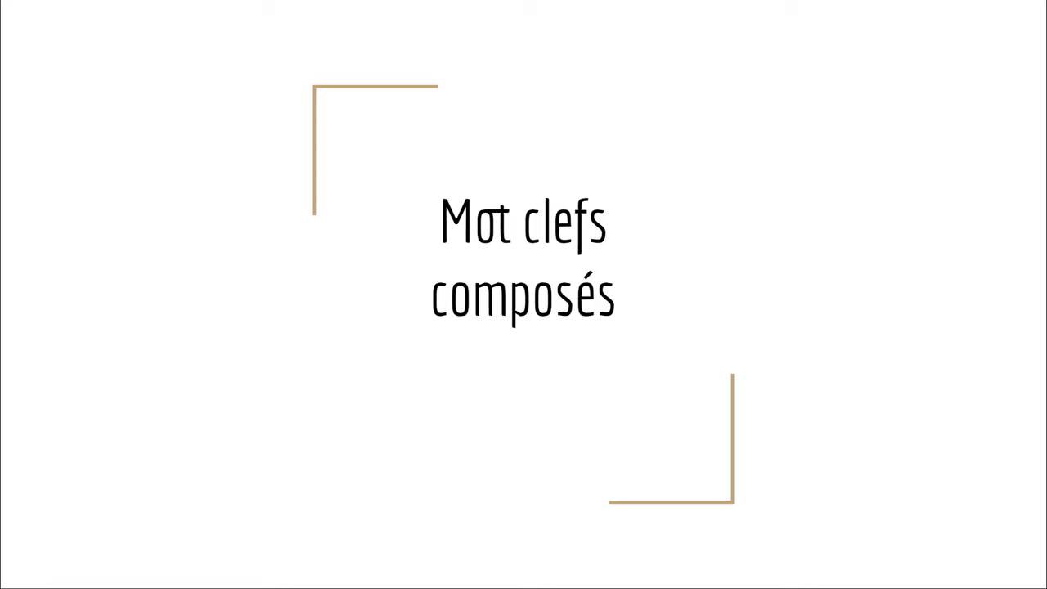
- Advance to the slide listing the five photo keywords, from porte de garage to porte de garage bleu
left_click(787, 153)
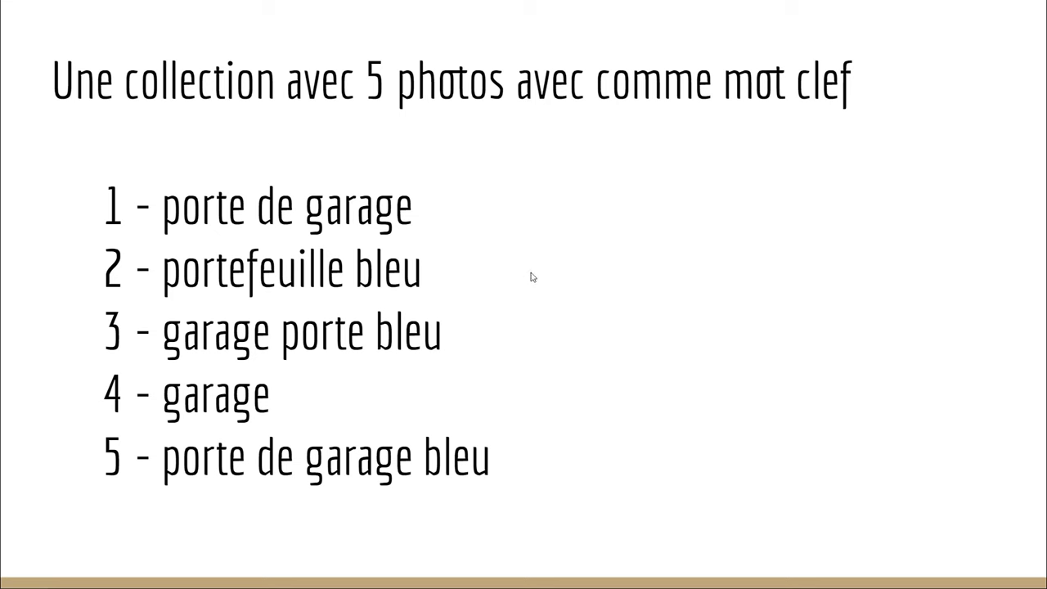
- Advance past the numbered list of five keywords to the 'À trouver' bullet slide
key("Right")
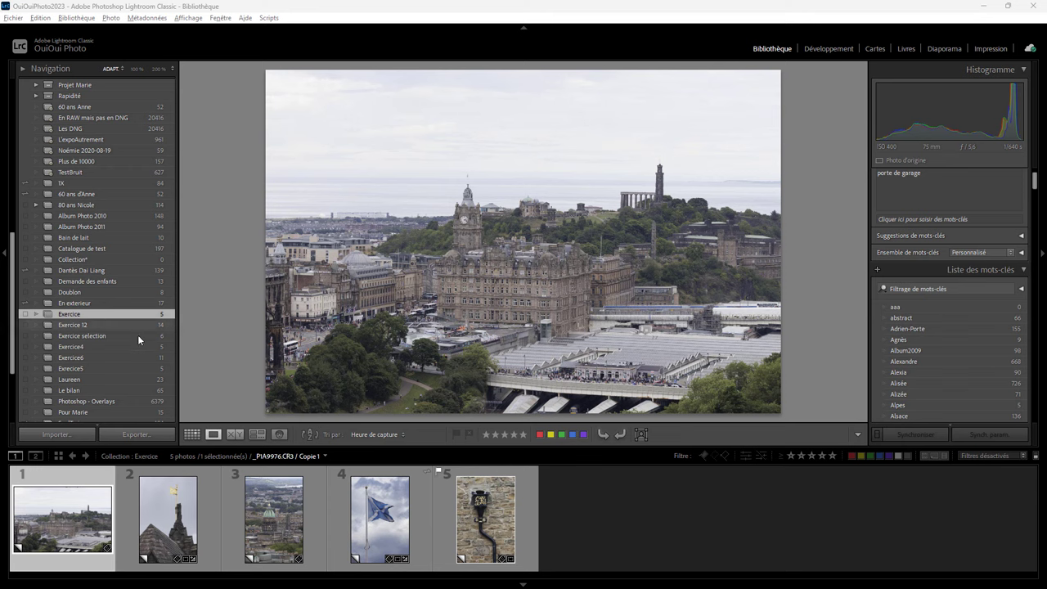
mouse_move(62, 519)
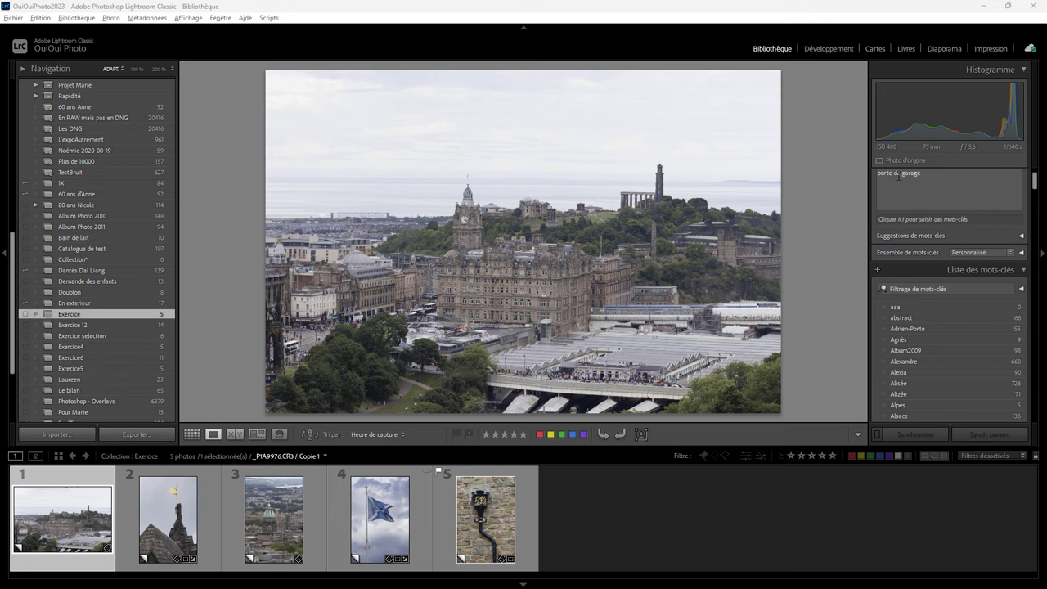
- View Exercice photos 2 to 5 with their keywords in Loupe, then switch to Grid view
left_click(193, 528)
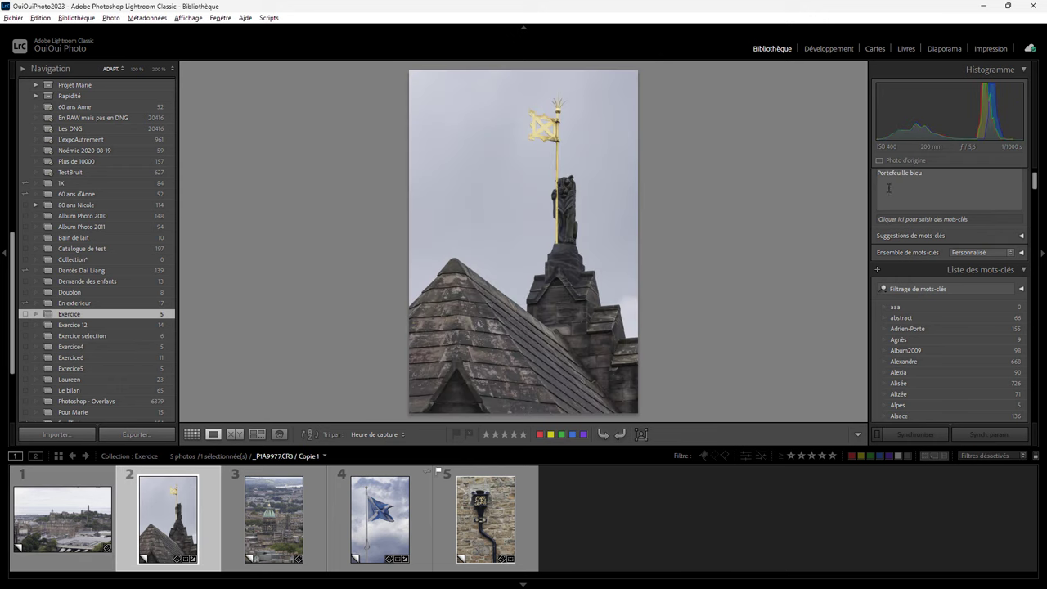
left_click(298, 498)
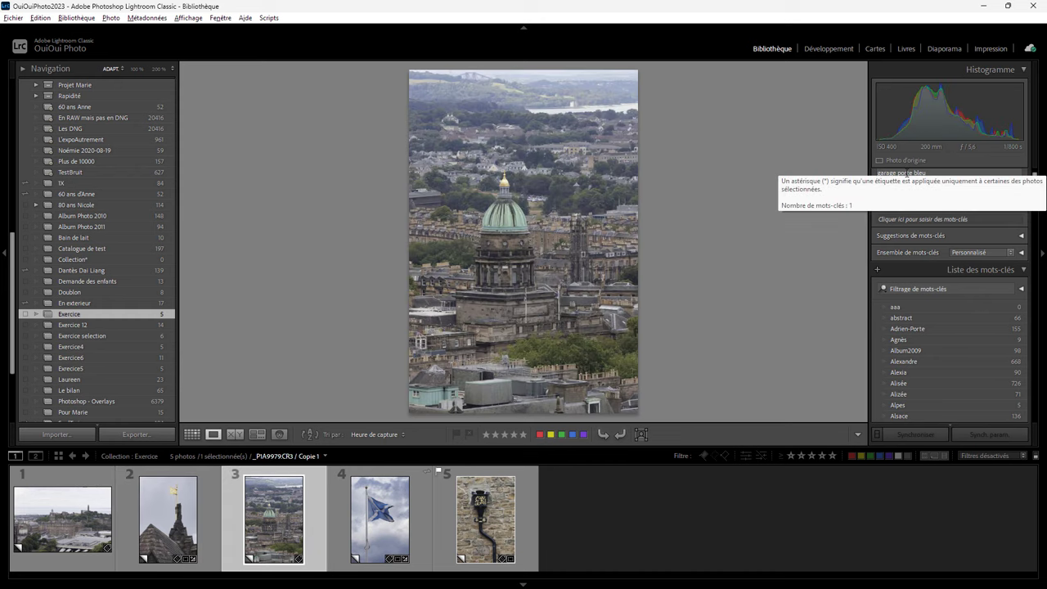
key("Right")
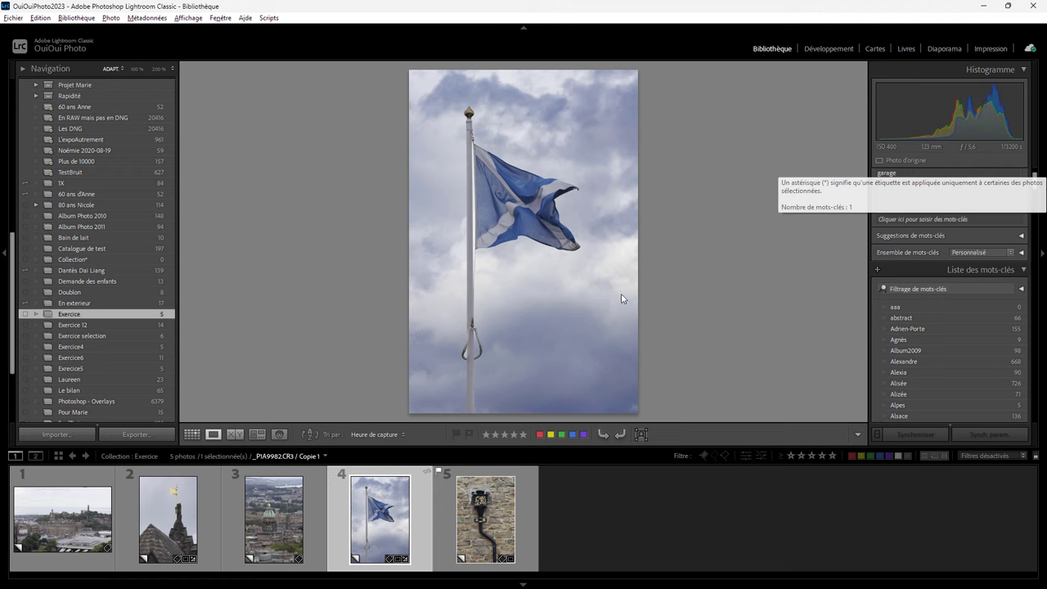
left_click(491, 527)
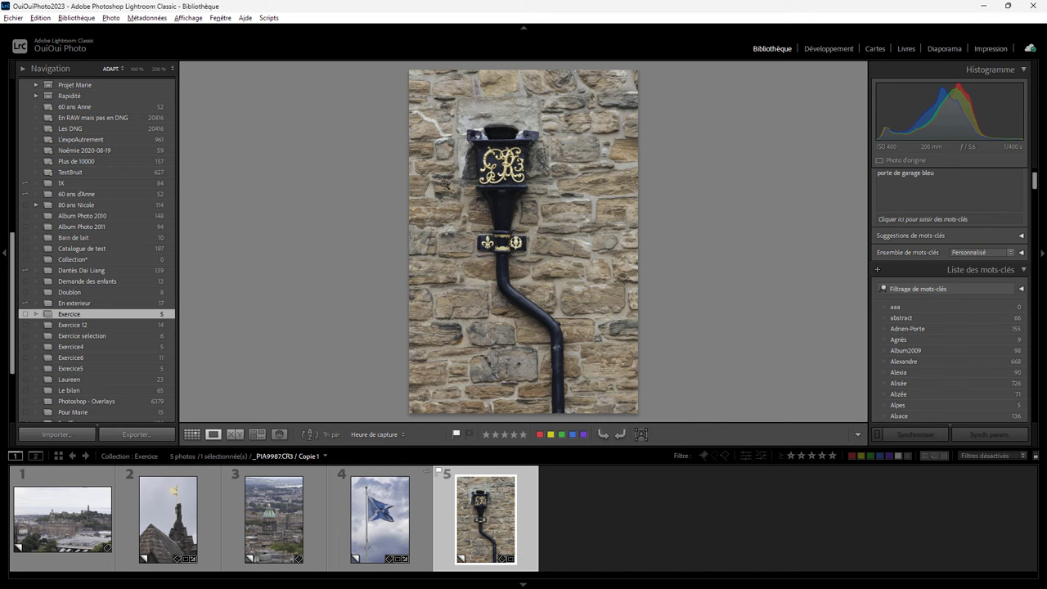
left_click(193, 434)
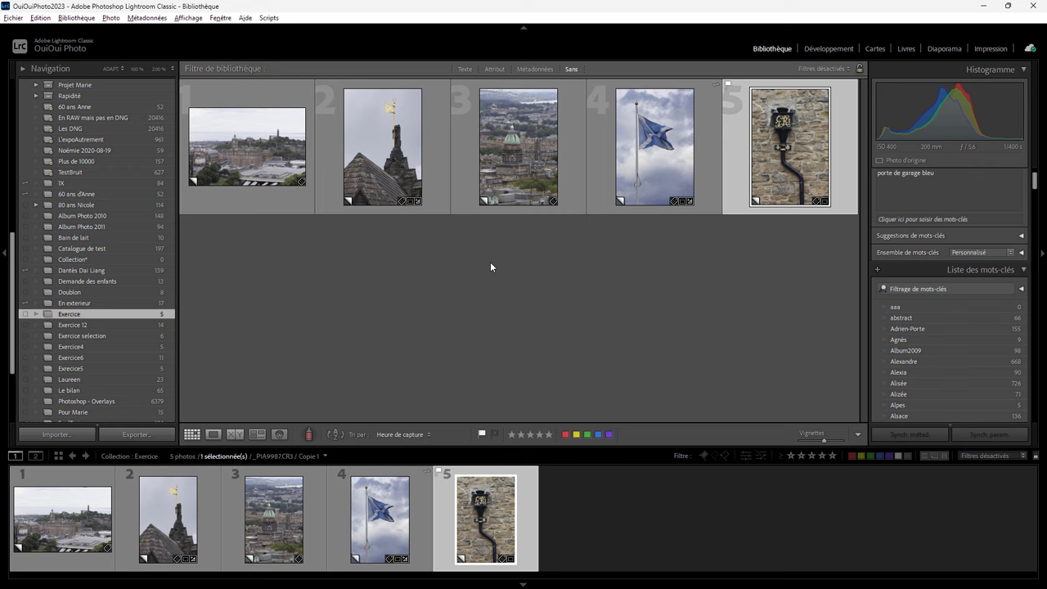
- Check the Fenêtre and Affichage menus for the filter bar option, then deselect the photo
left_click(225, 19)
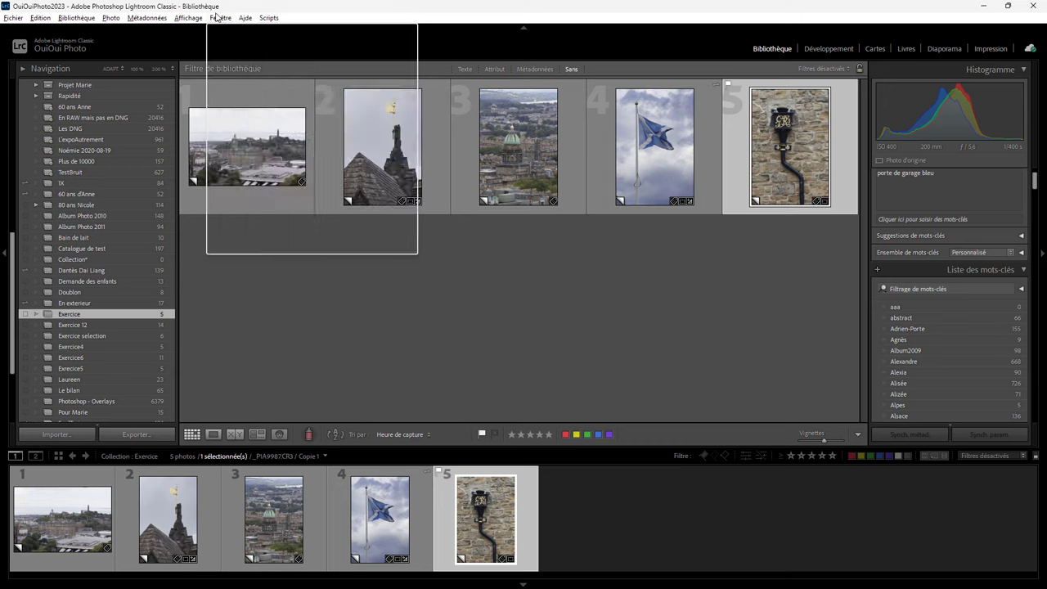
left_click(188, 18)
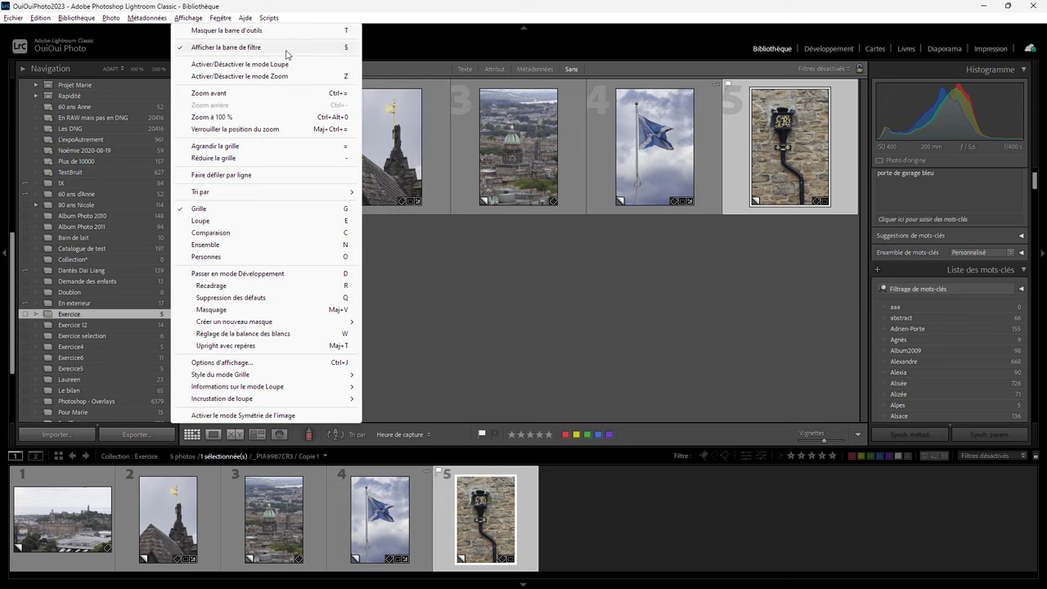
left_click(648, 333)
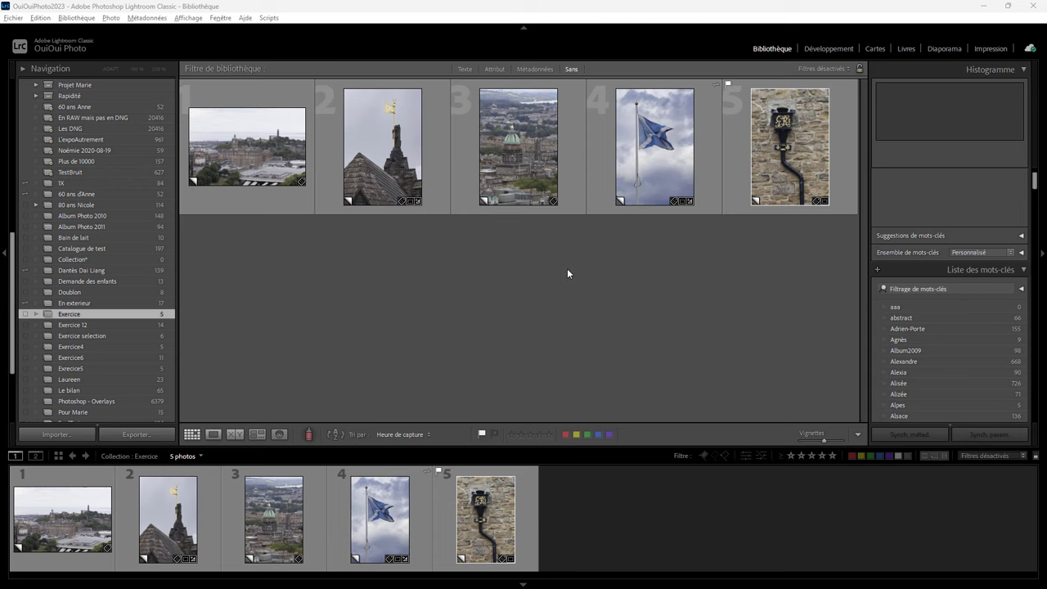
- Open the Métadonnées filter with its first column listing Mot-clé
left_click(533, 68)
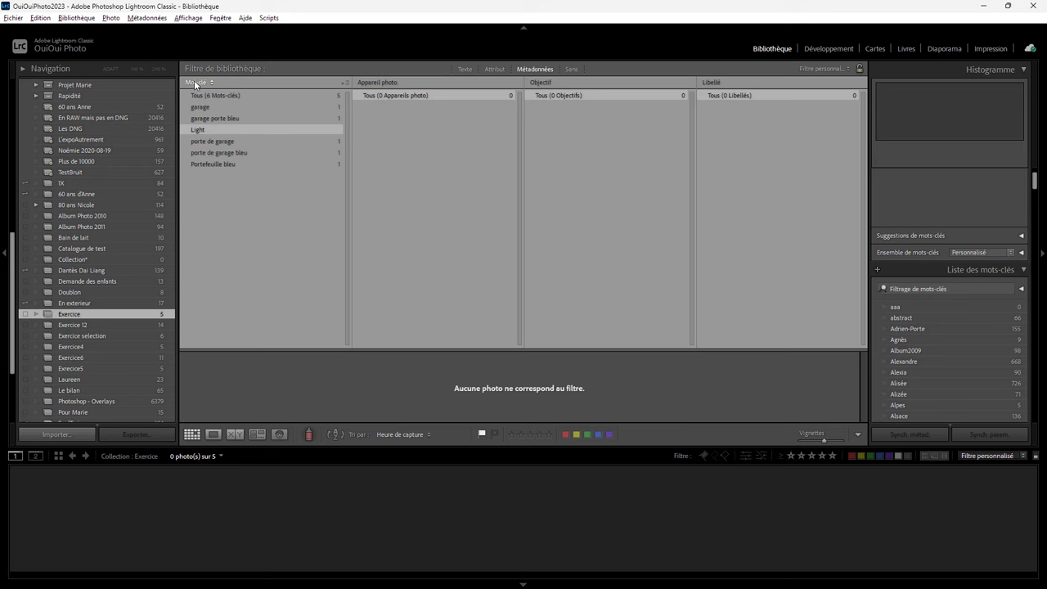
left_click(195, 83)
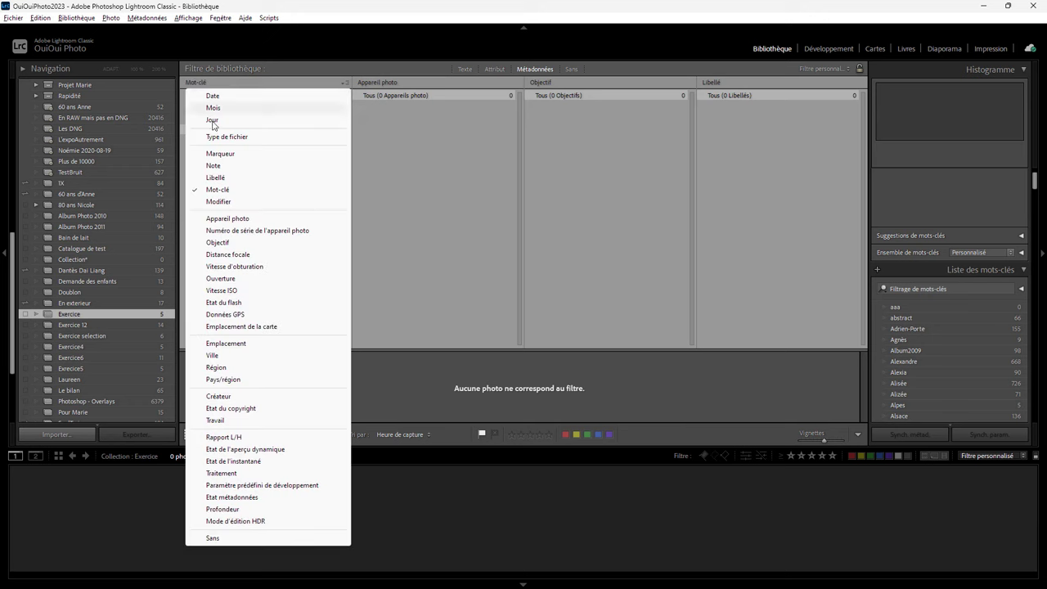
left_click(234, 189)
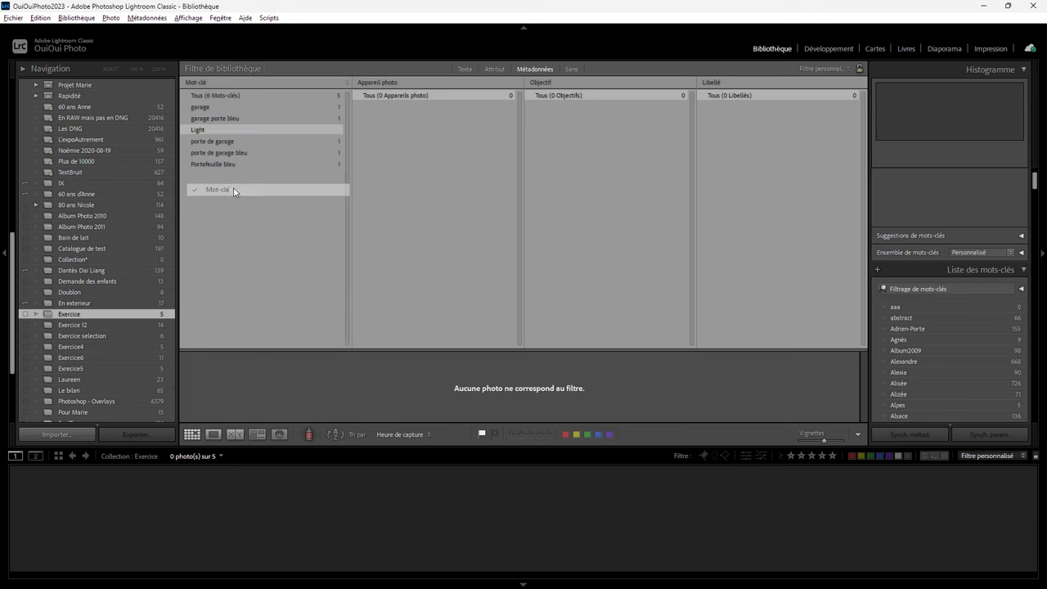
- Filter by porte de garage, porte de garage bleu, Portefeuille bleu, garage, garage porte bleu, then set Sans
left_click(213, 139)
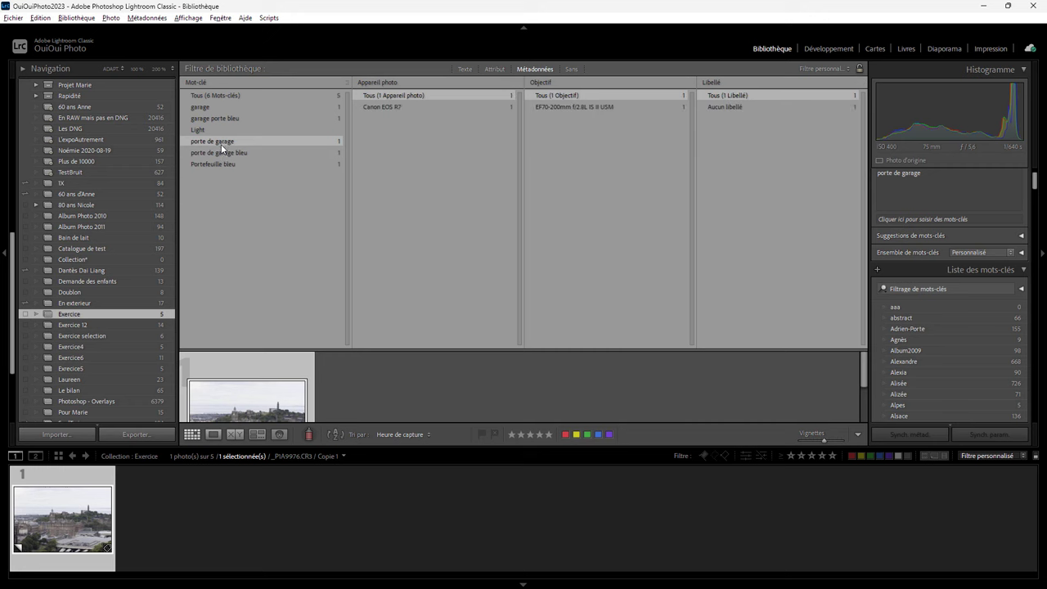
left_click(227, 153)
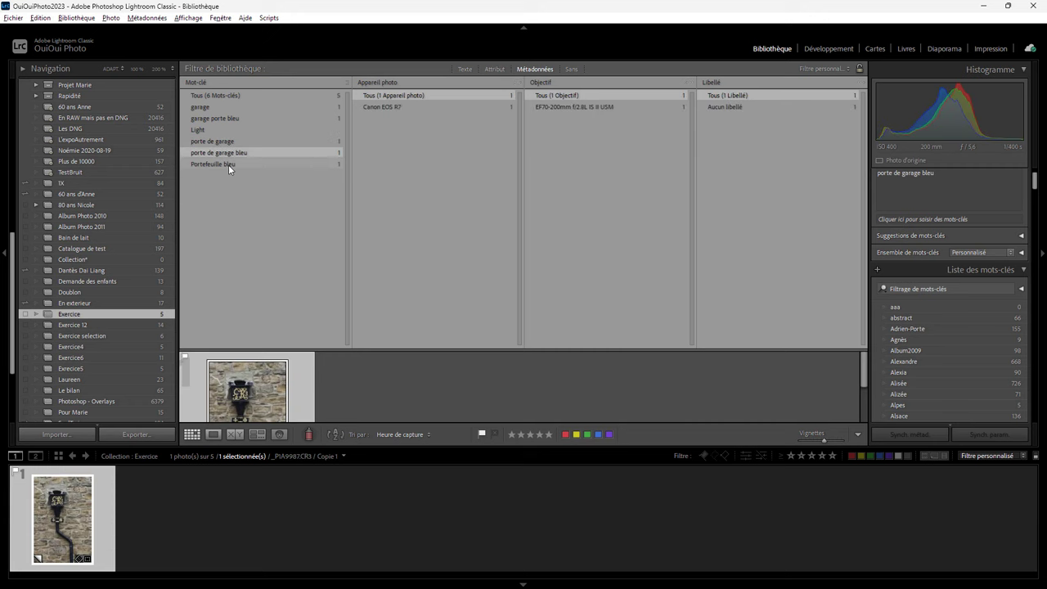
left_click(228, 164)
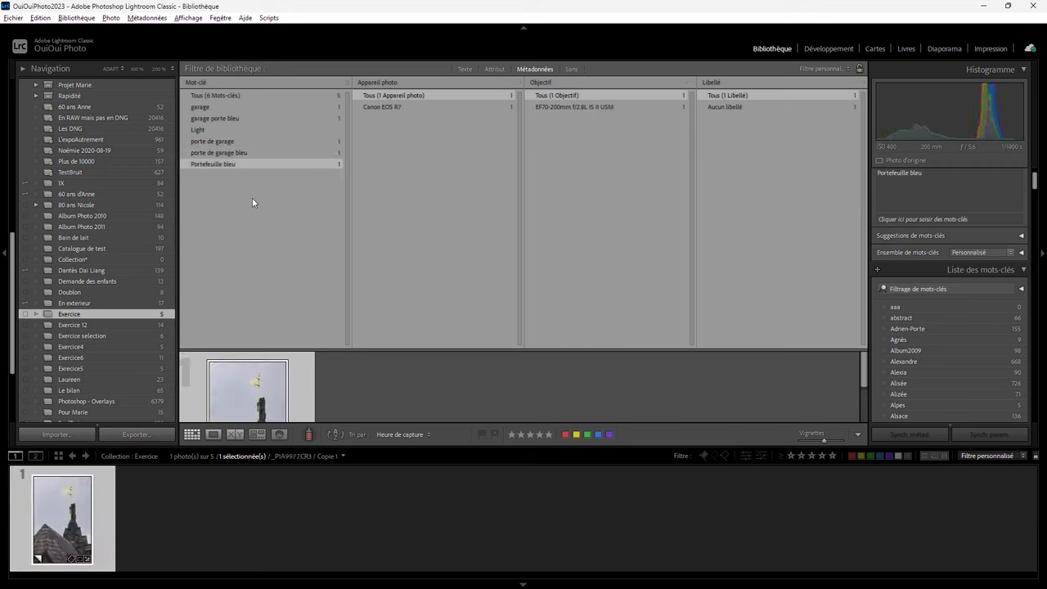
left_click(226, 142)
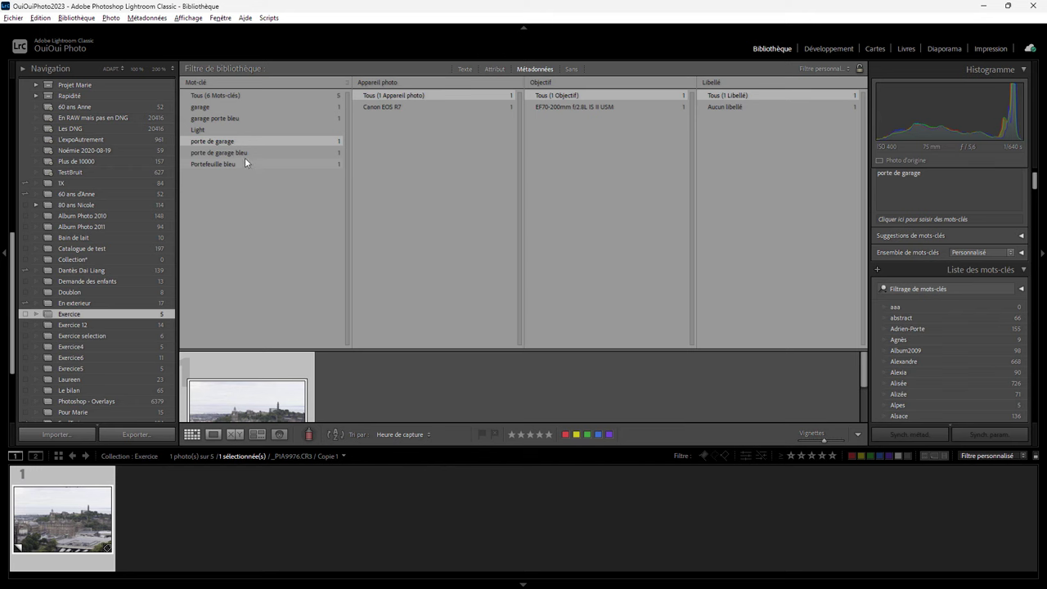
left_click(212, 107)
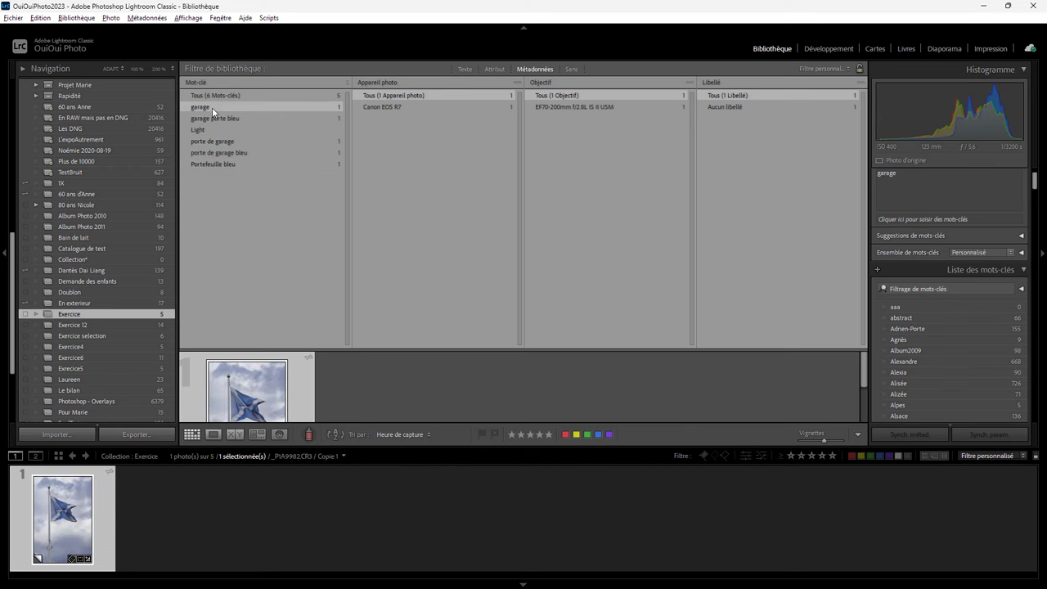
left_click(226, 117)
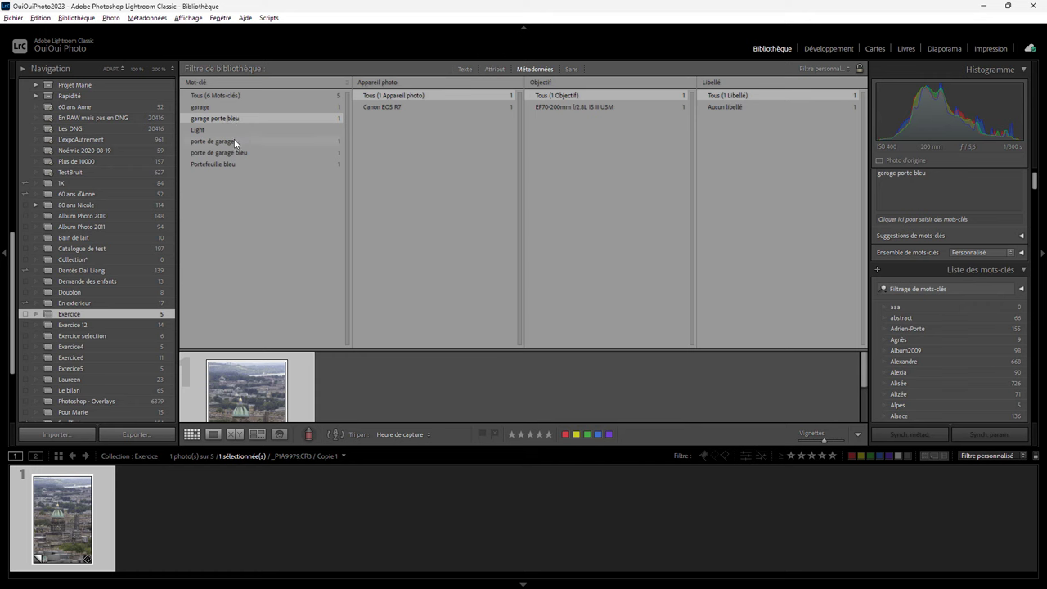
left_click(228, 141)
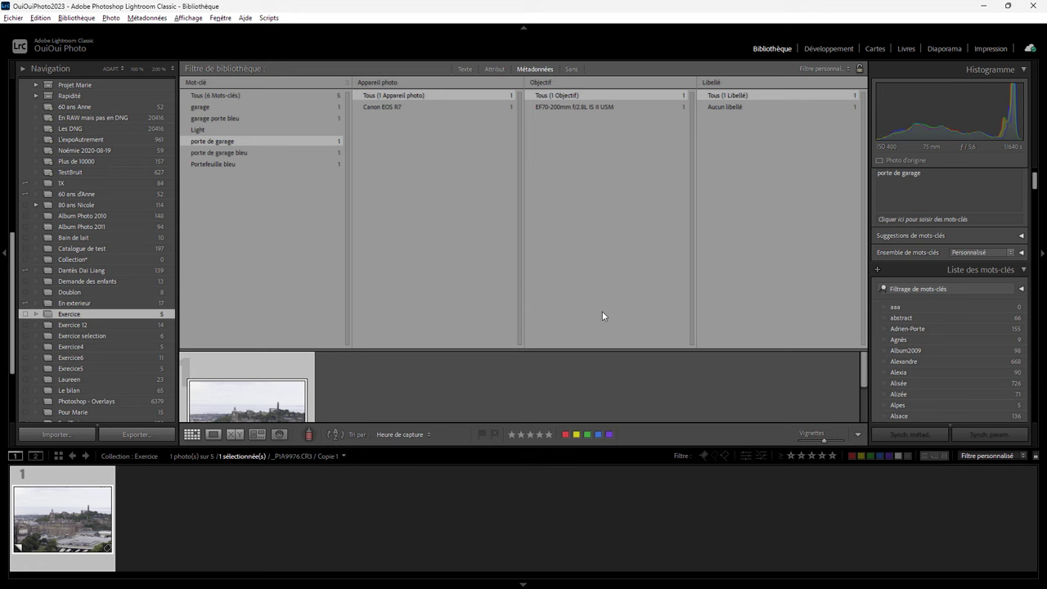
left_click(544, 70)
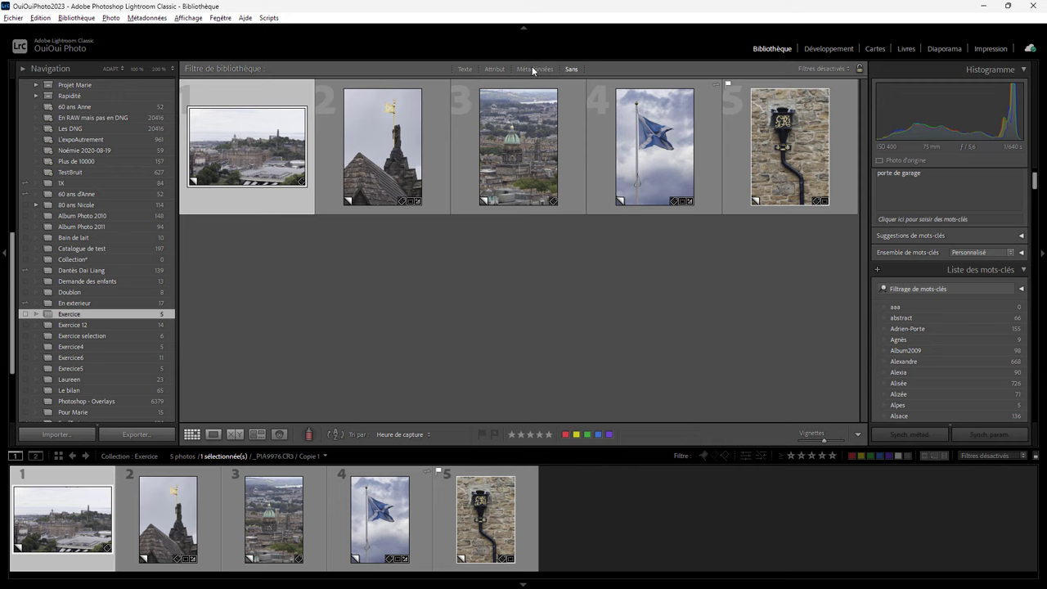
- Set a Text filter with the Contient rule searching for 'porte de garage'
left_click(463, 69)
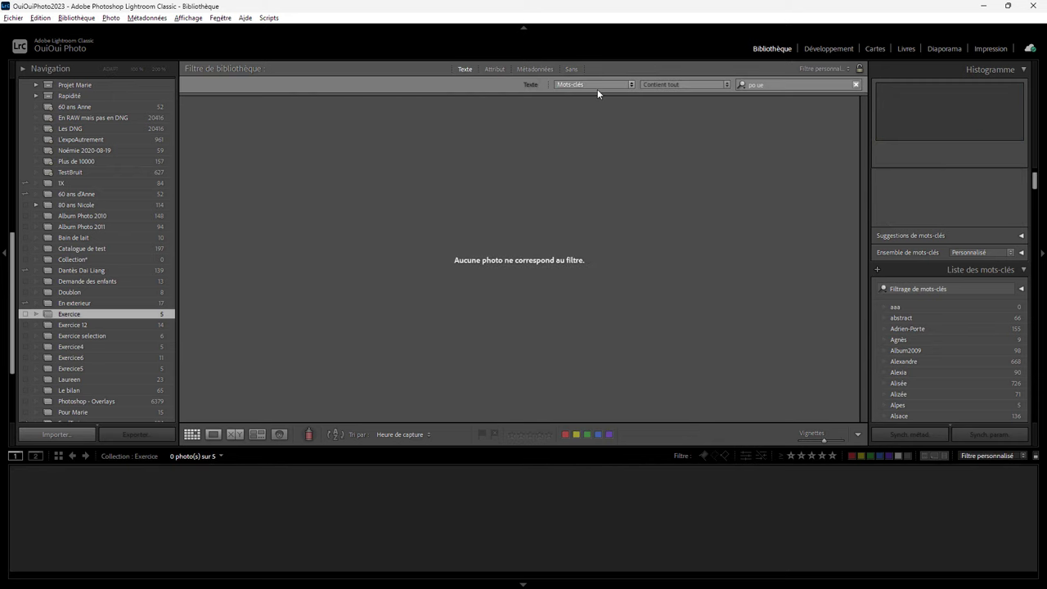
left_click(656, 86)
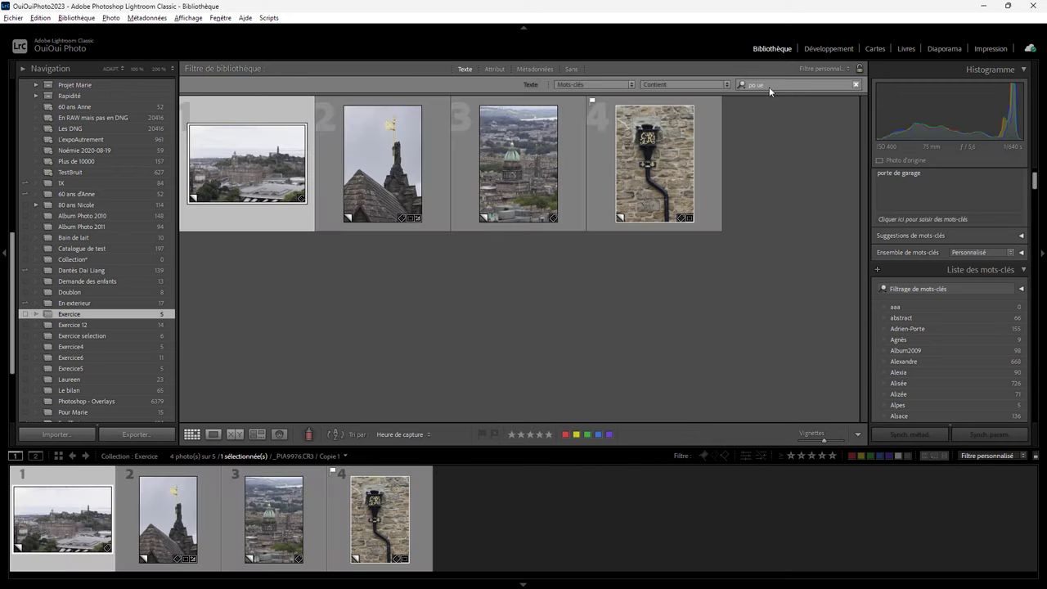
key("BackSpace")
key("BackSpace")
key("BackSpace")
type("porte de garage")
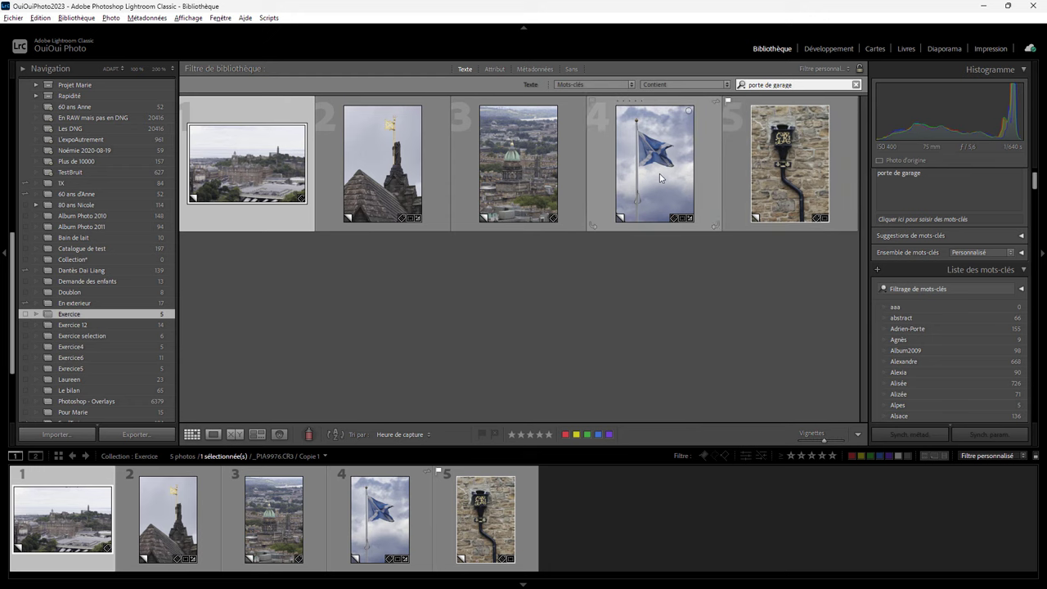
left_click(254, 227)
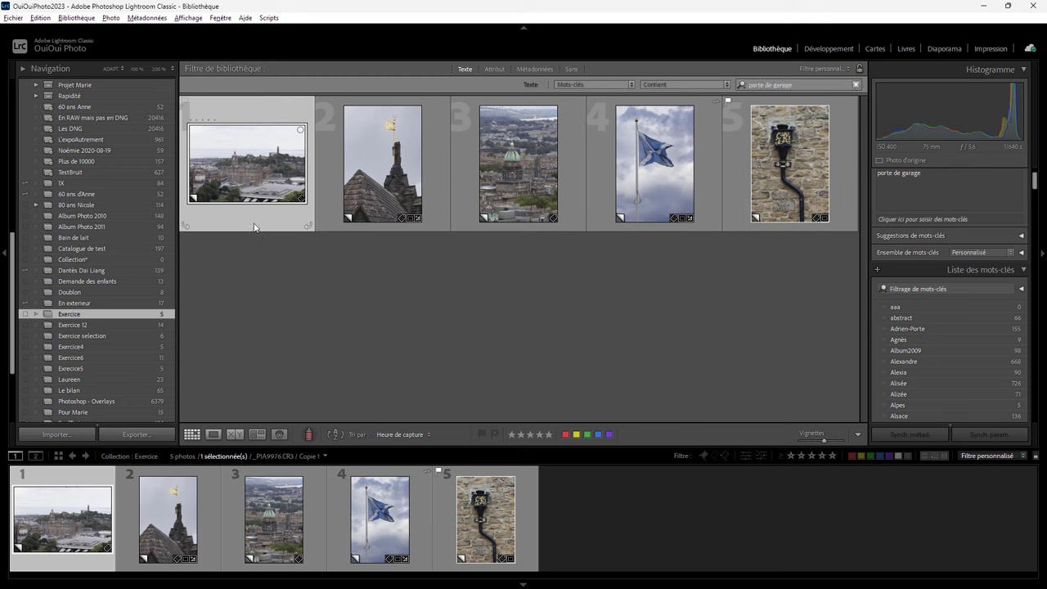
- Inspect photo 2's keywords, then bring up the text match rule list
left_click(903, 181)
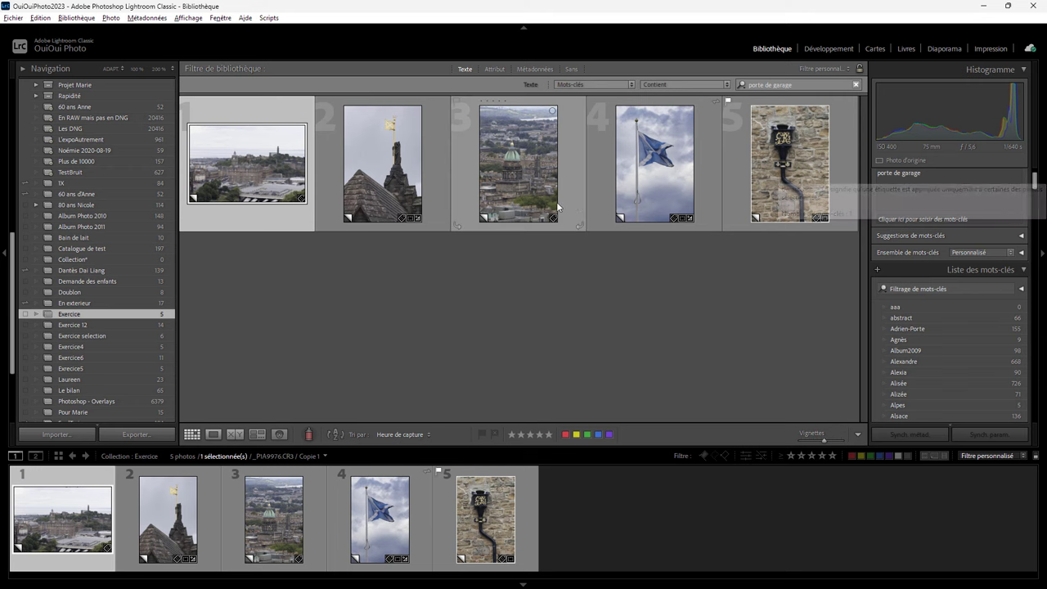
left_click(382, 192)
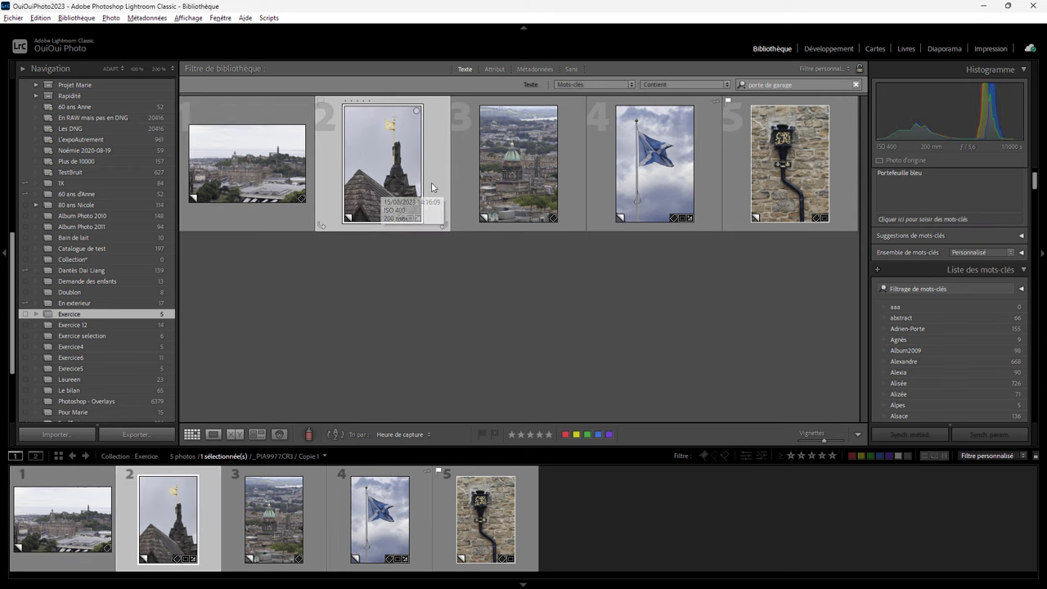
left_click(878, 174)
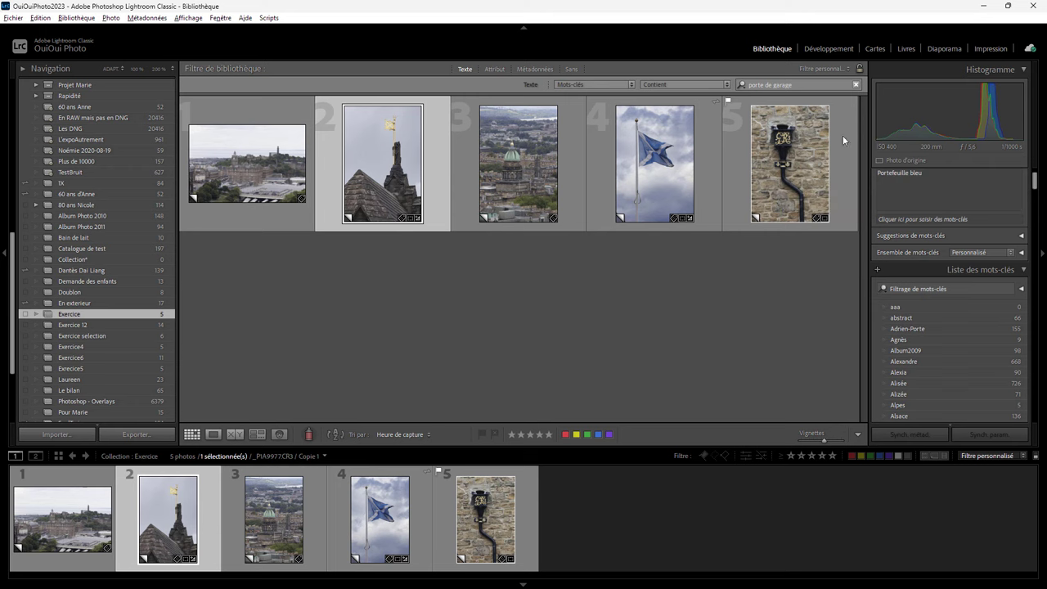
left_click(688, 86)
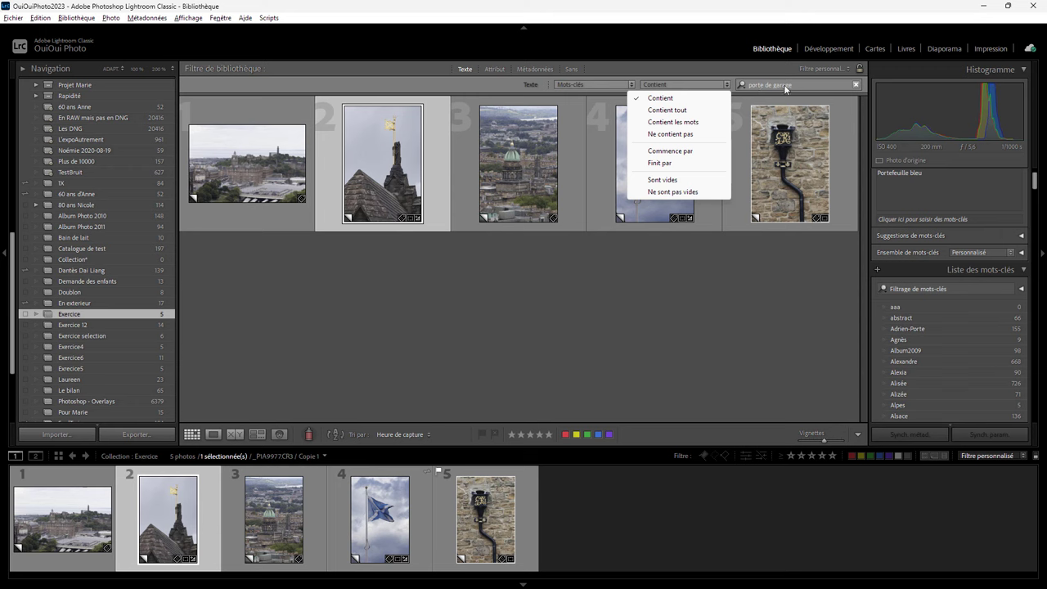
- Apply the 'Contient tout' rule and check photo 2's keywords
left_click(693, 112)
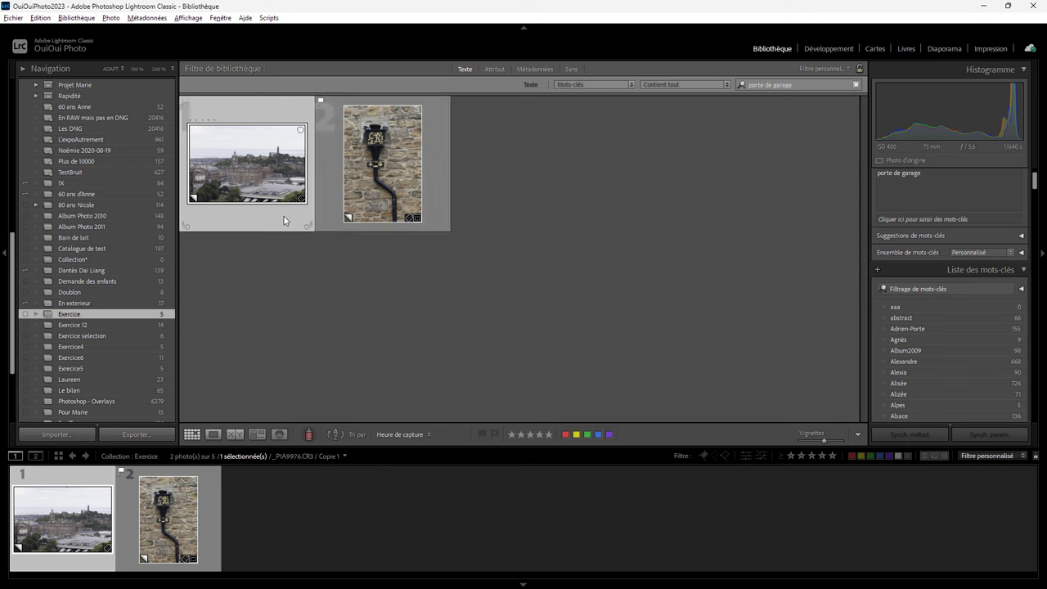
left_click(380, 156)
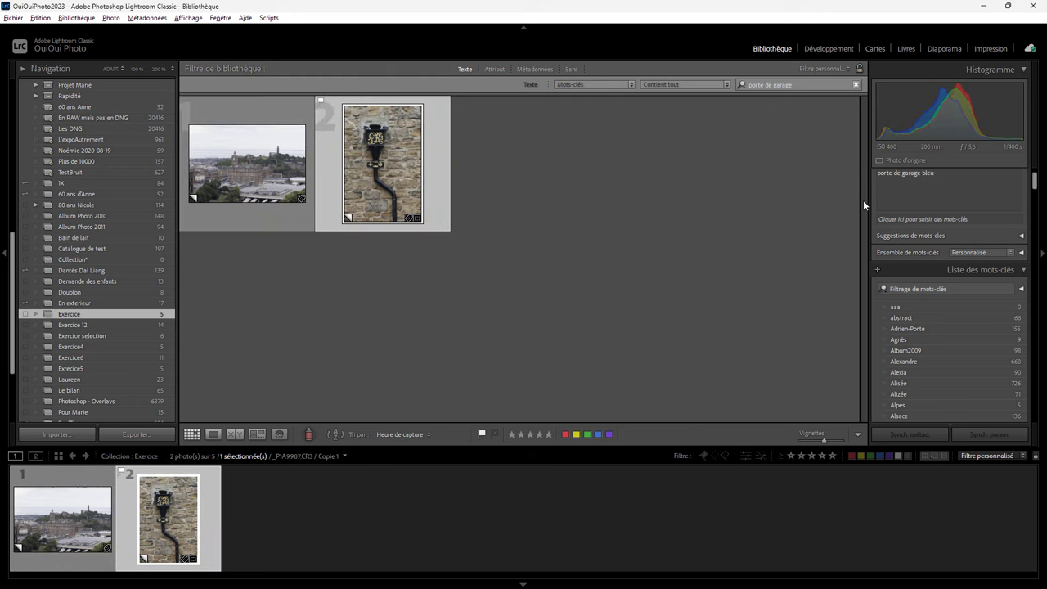
left_click(956, 169)
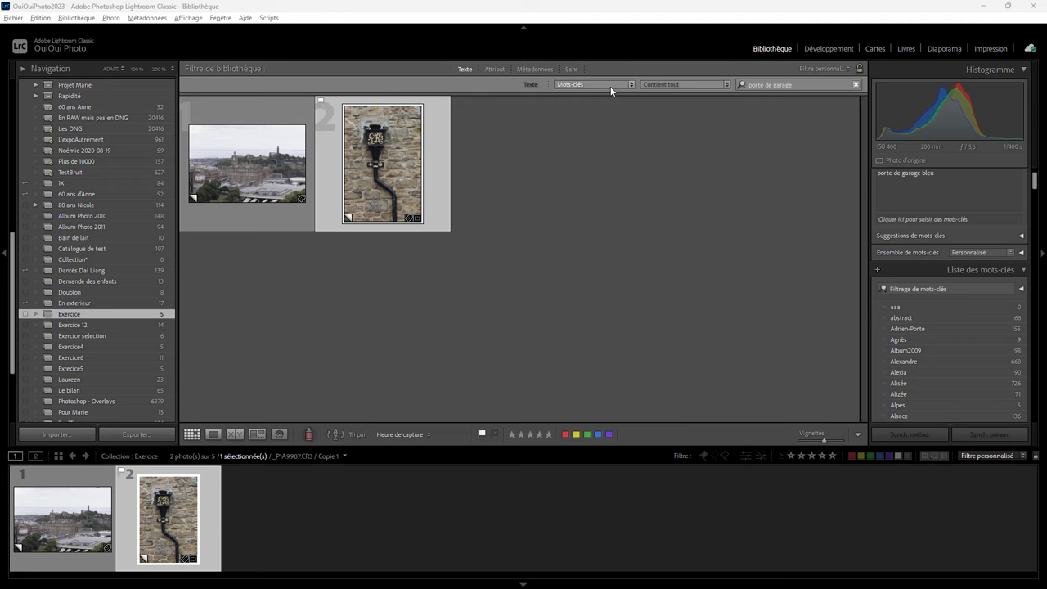
- Return to the 'Contient' rule, search 'garage', and check the keywords of photos 1 and 2
left_click(661, 85)
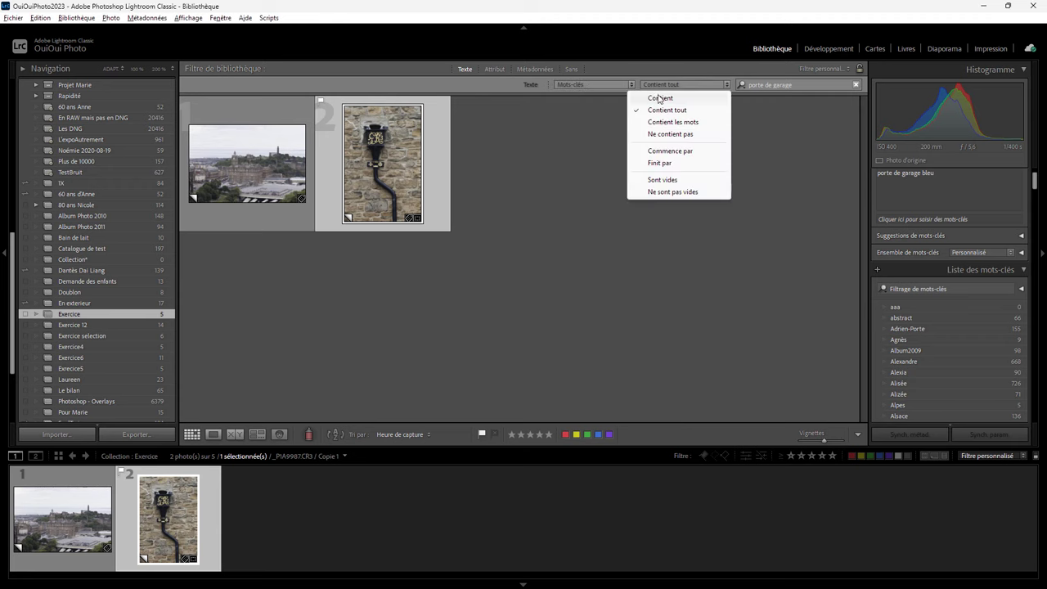
left_click(785, 85)
type("garage")
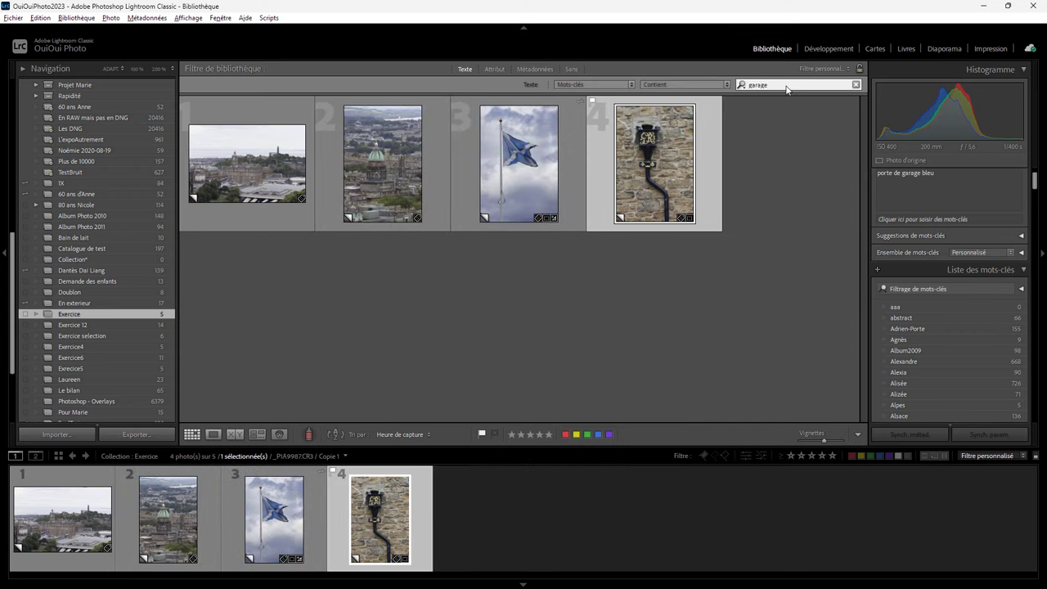
left_click(288, 123)
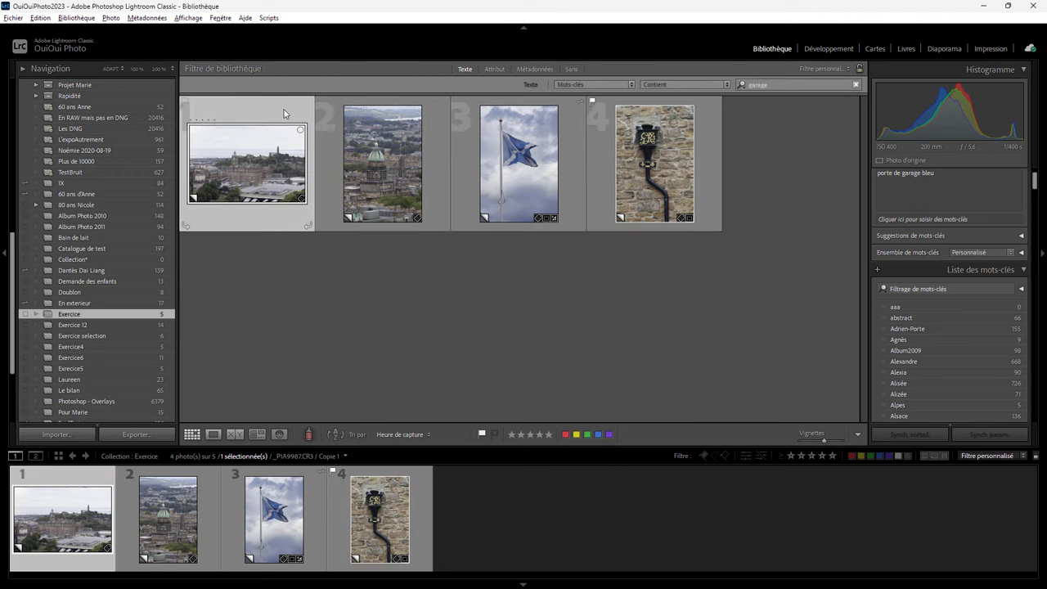
left_click(376, 171)
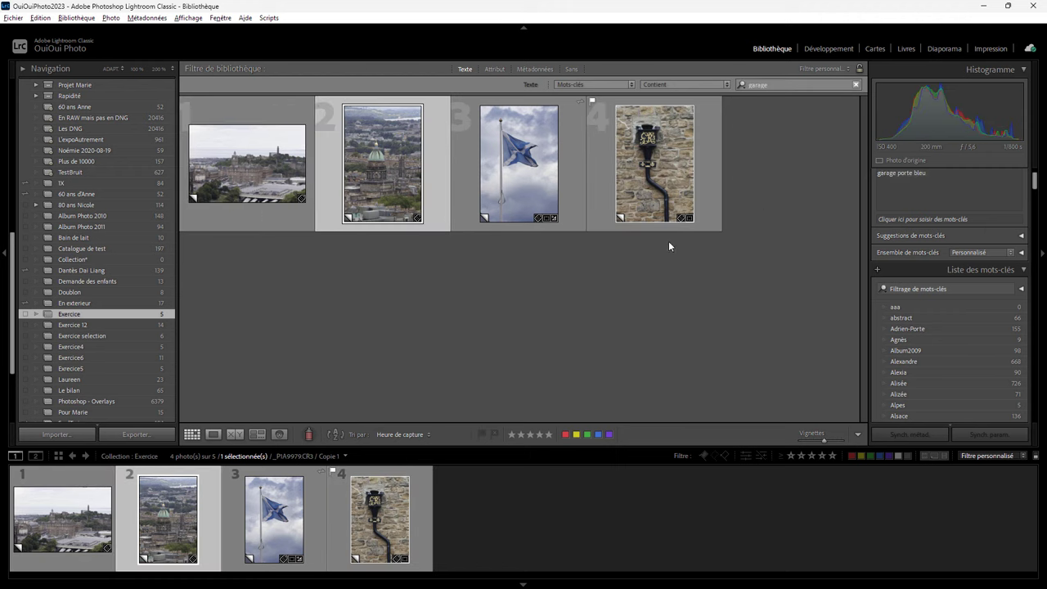
left_click(572, 175)
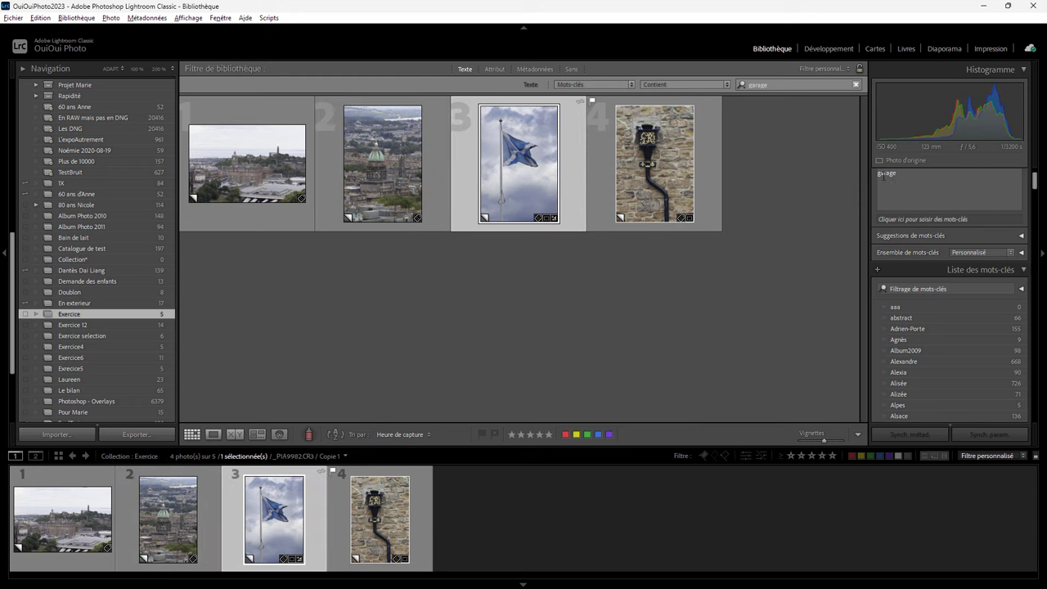
left_click(706, 148)
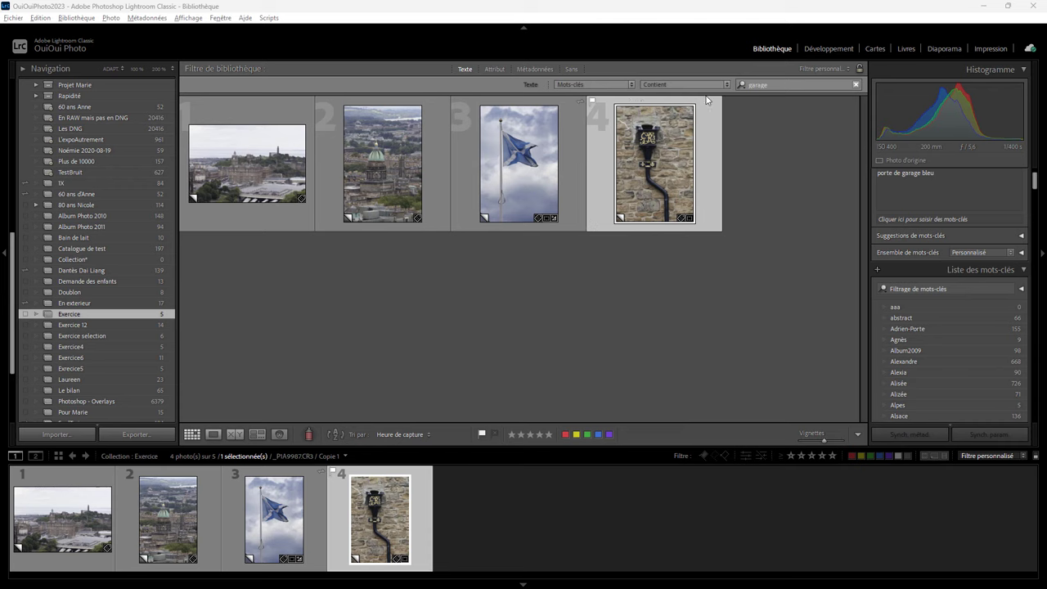
- Replace the search text with 'porte' and check photo 2's keywords
left_click(772, 86)
type("porte")
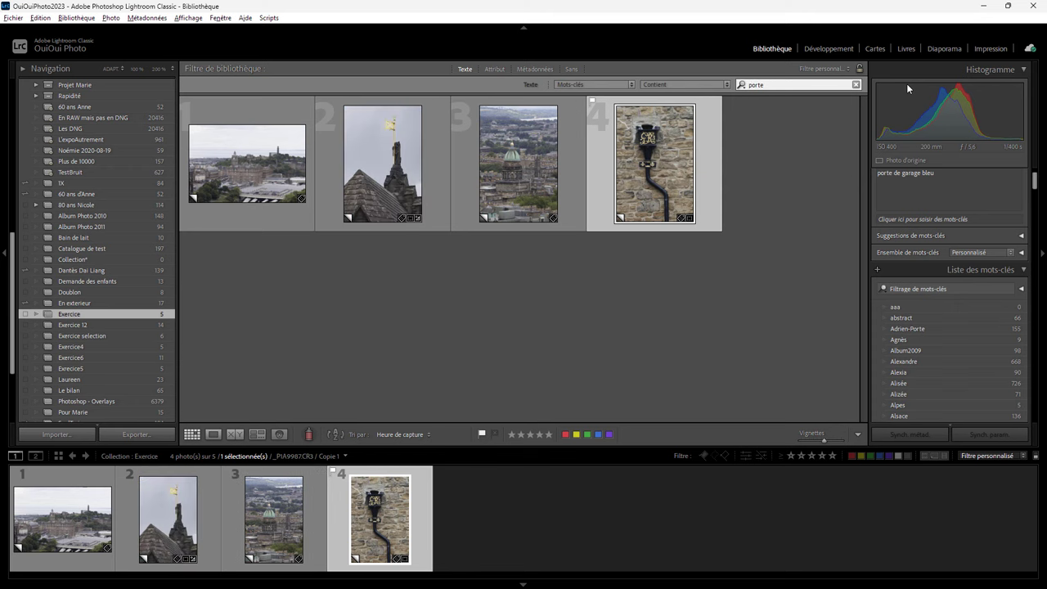
key("Return")
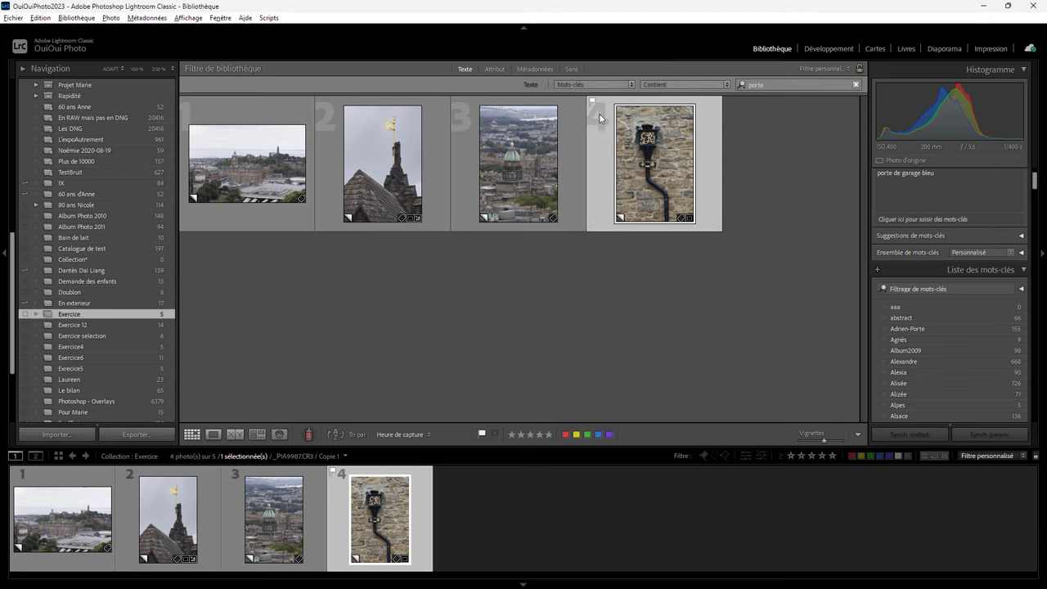
left_click(429, 157)
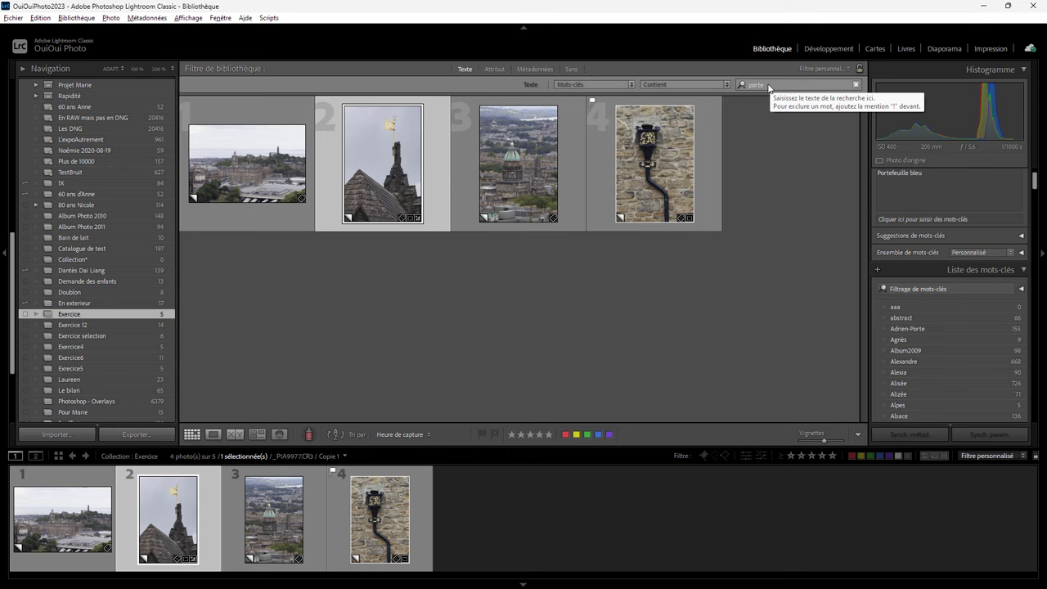
- Try 'Contient tout', then settle on the 'Contient les mots' rule for porte
left_click(708, 85)
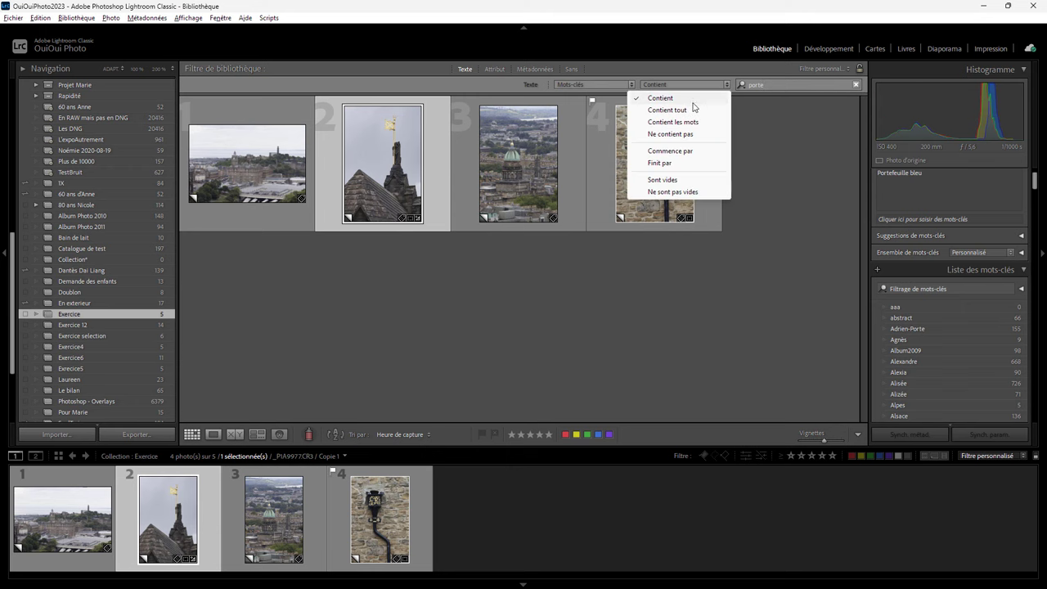
left_click(693, 111)
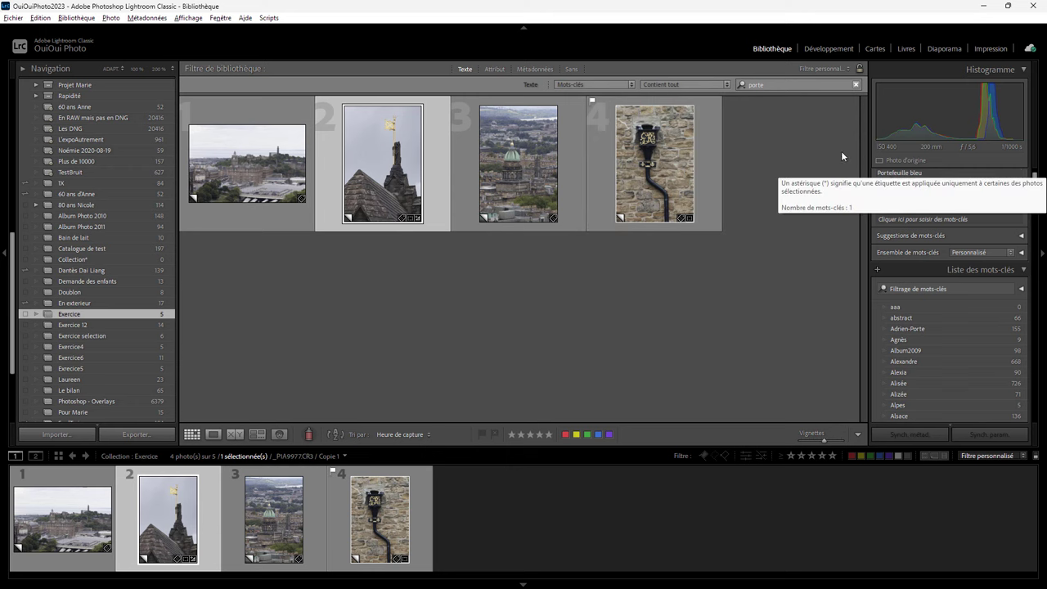
left_click(696, 83)
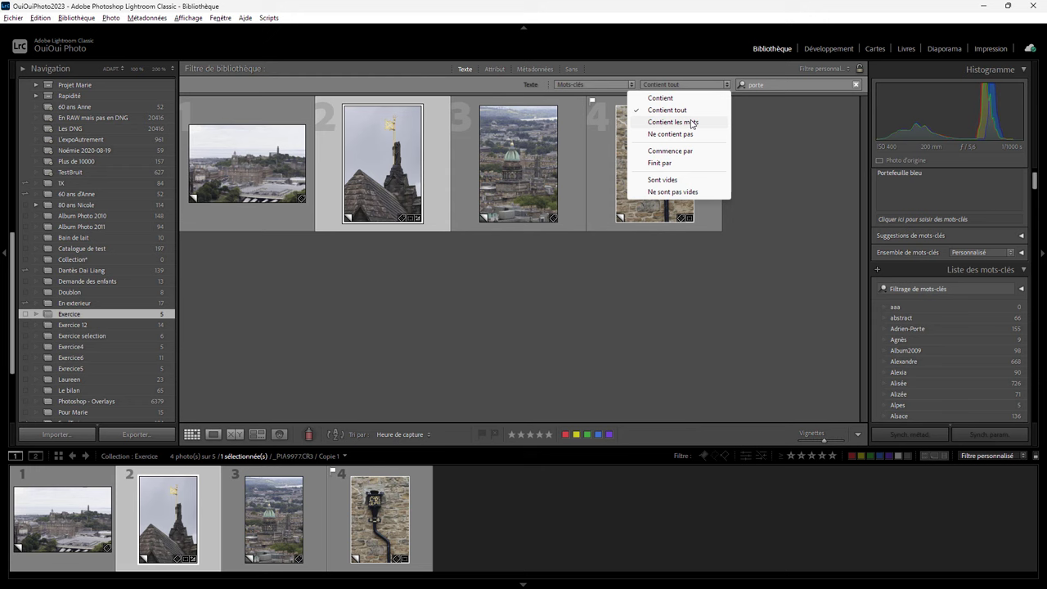
left_click(693, 123)
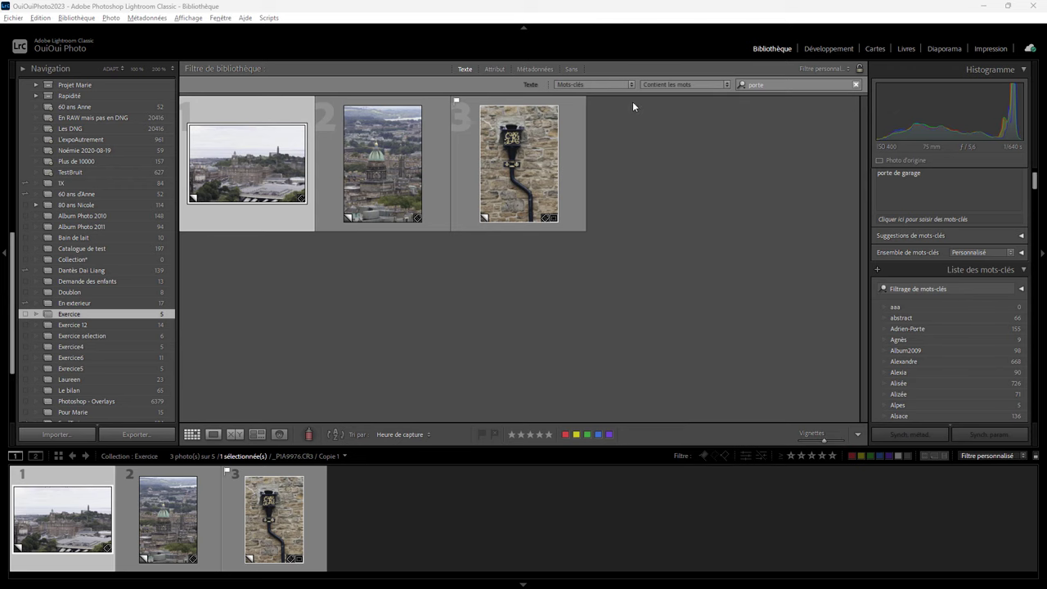
- Set the rule to 'Commence par' and shorten the search text to 'po'
left_click(653, 83)
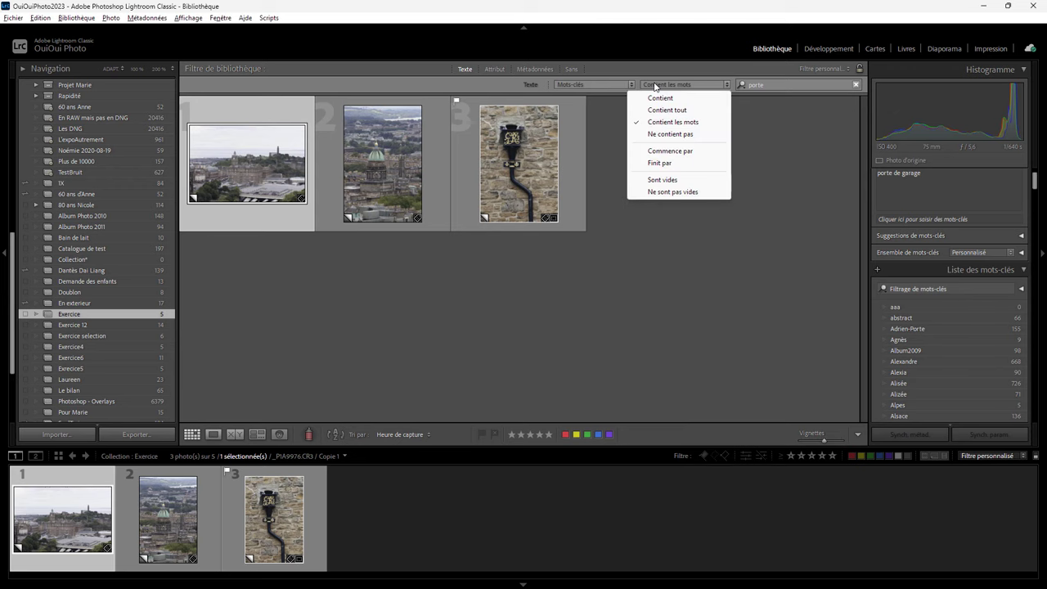
left_click(664, 151)
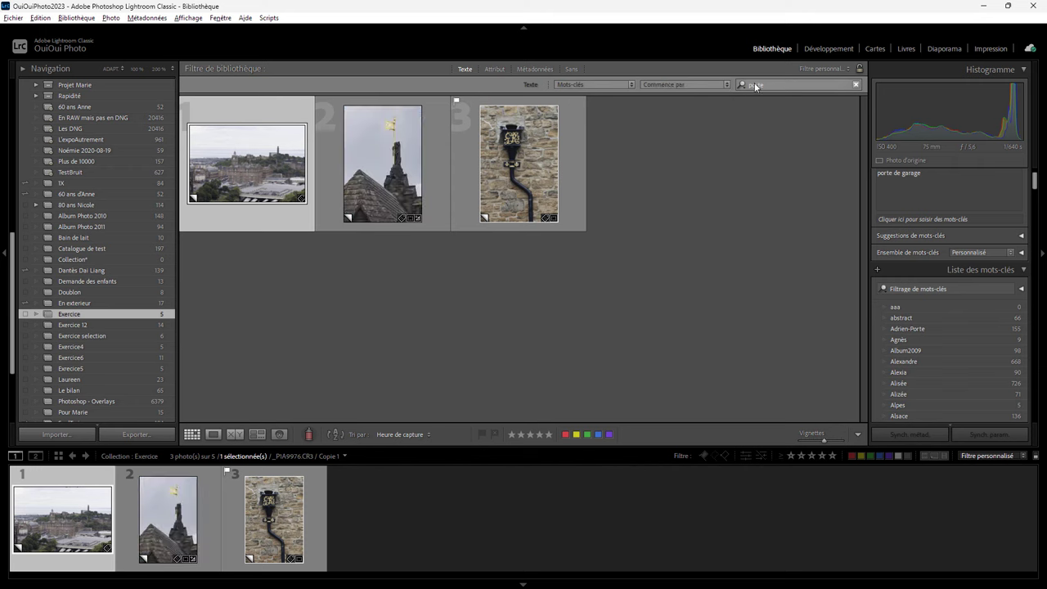
left_click_drag(755, 85, 772, 85)
key("BackSpace")
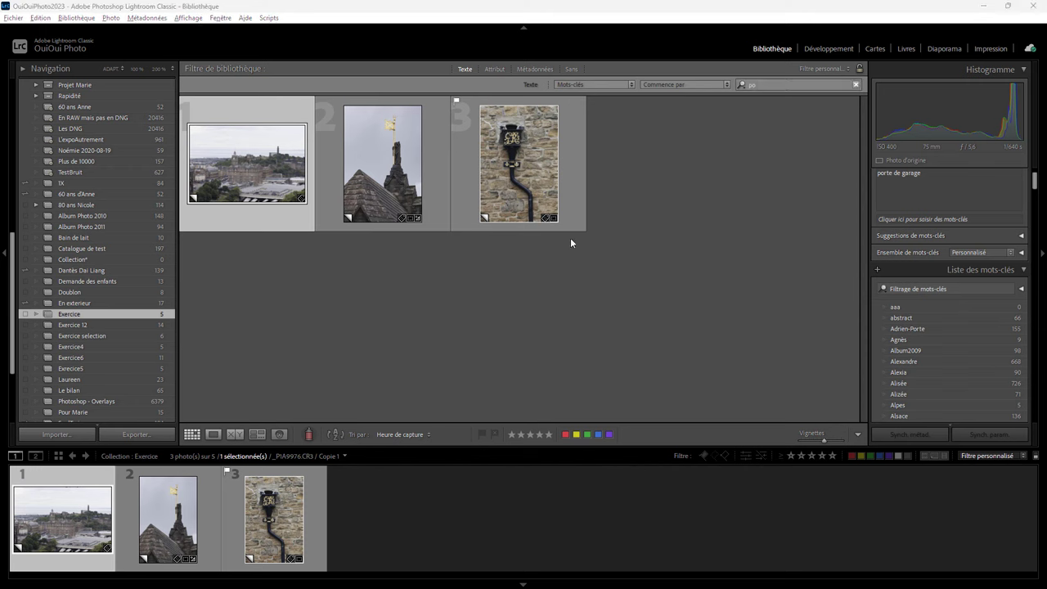
- Clear the selection and view the keywords of photos 1, 2 and 3
left_click(651, 190)
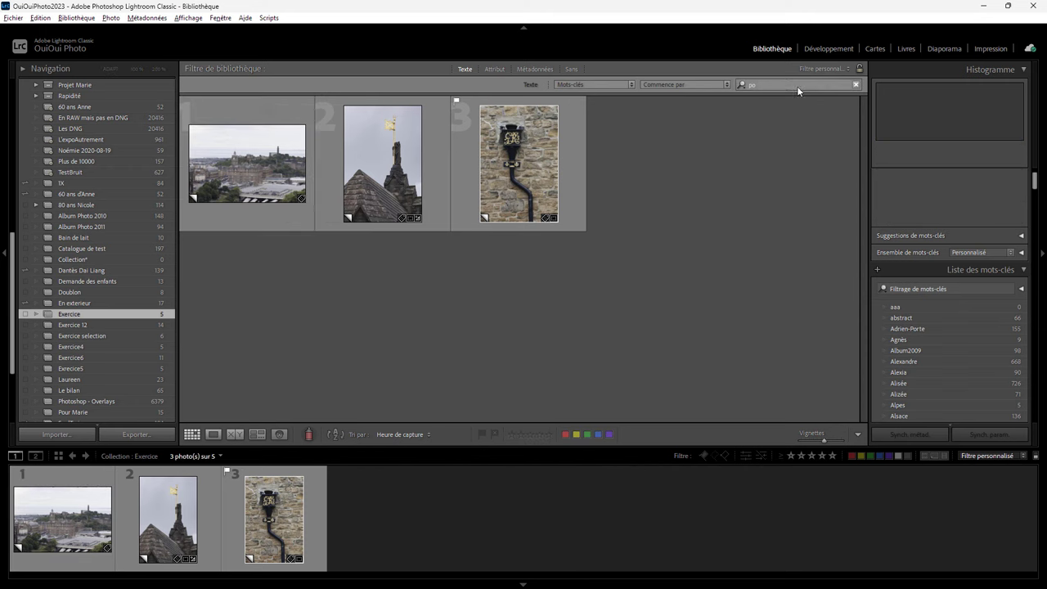
left_click(247, 226)
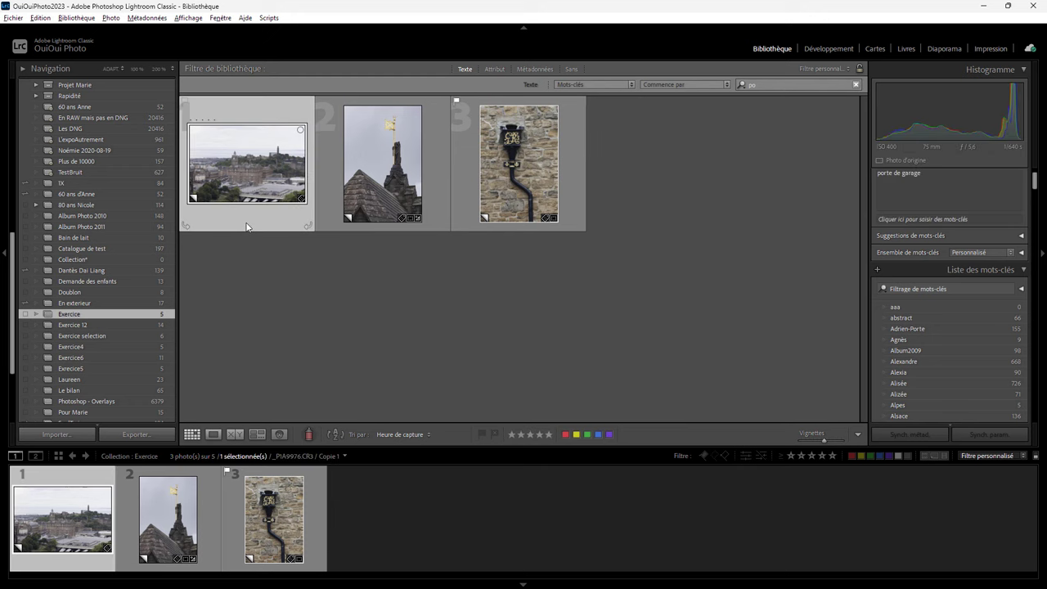
left_click(351, 194)
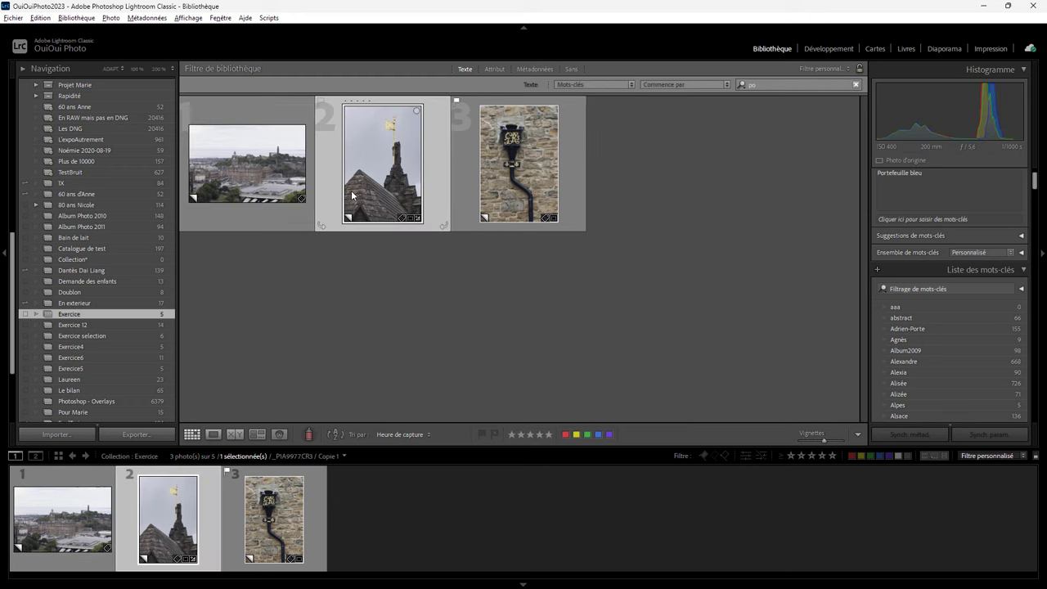
left_click(497, 194)
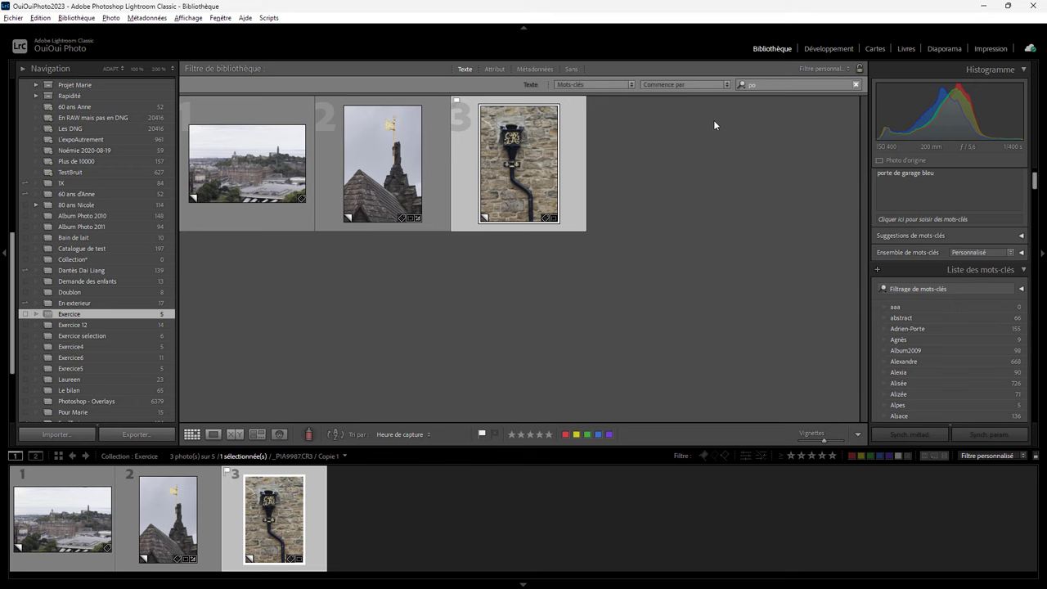
- Set the Text filter match rule to Contient and search keywords for +po eu+
left_click(671, 85)
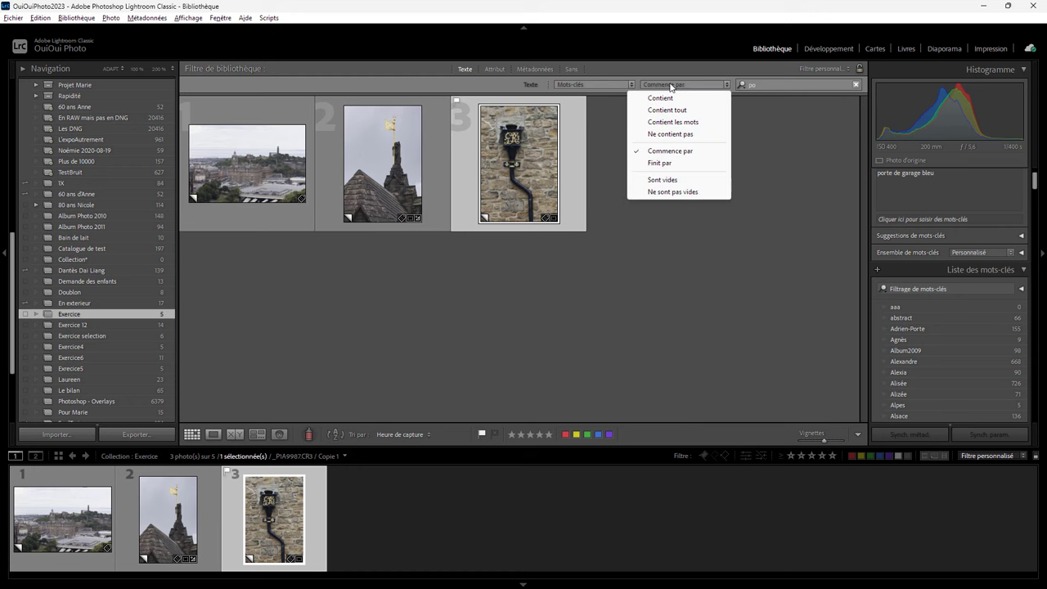
left_click(671, 99)
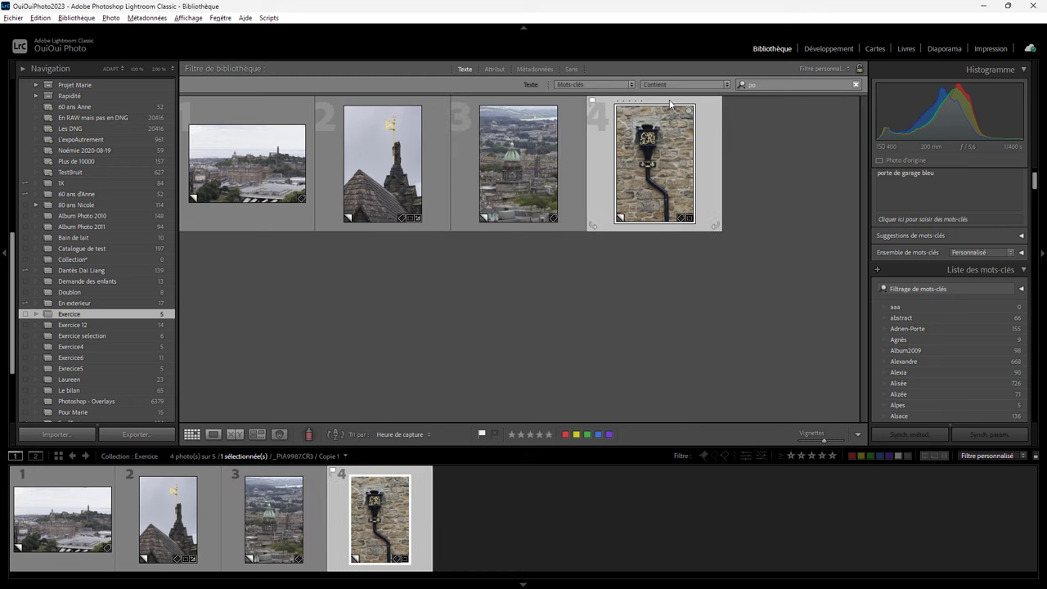
left_click(761, 85)
type("po")
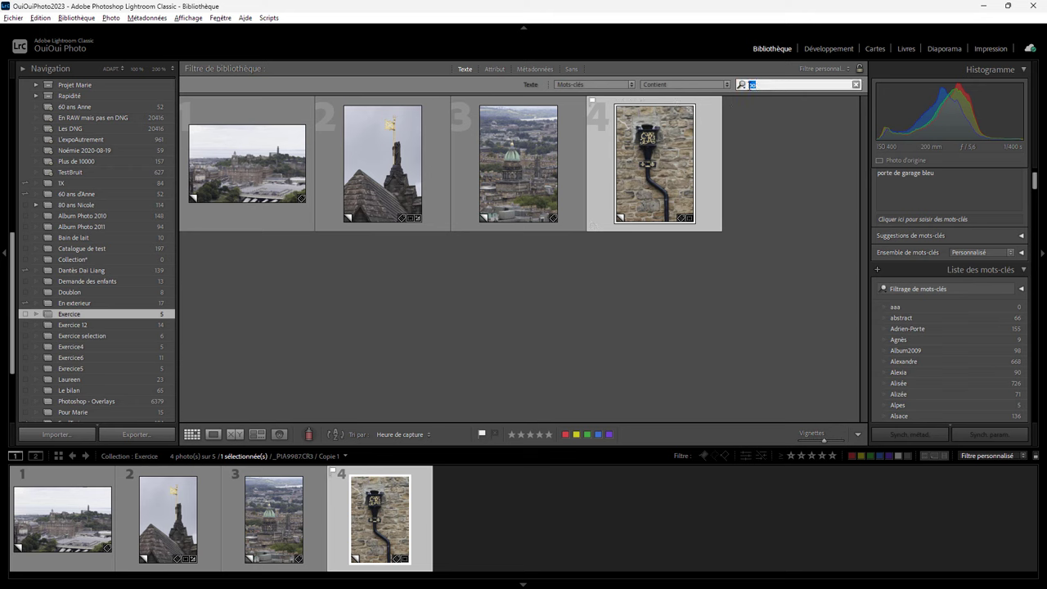
type("+po eu+")
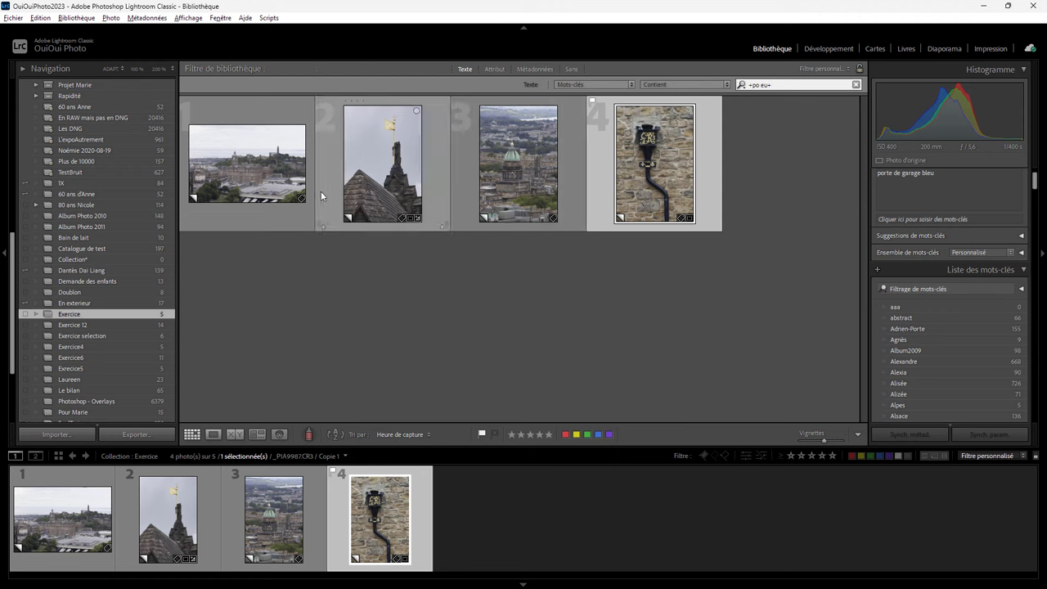
- Review the keywords on each of the four matching Exercice photos
left_click(261, 228)
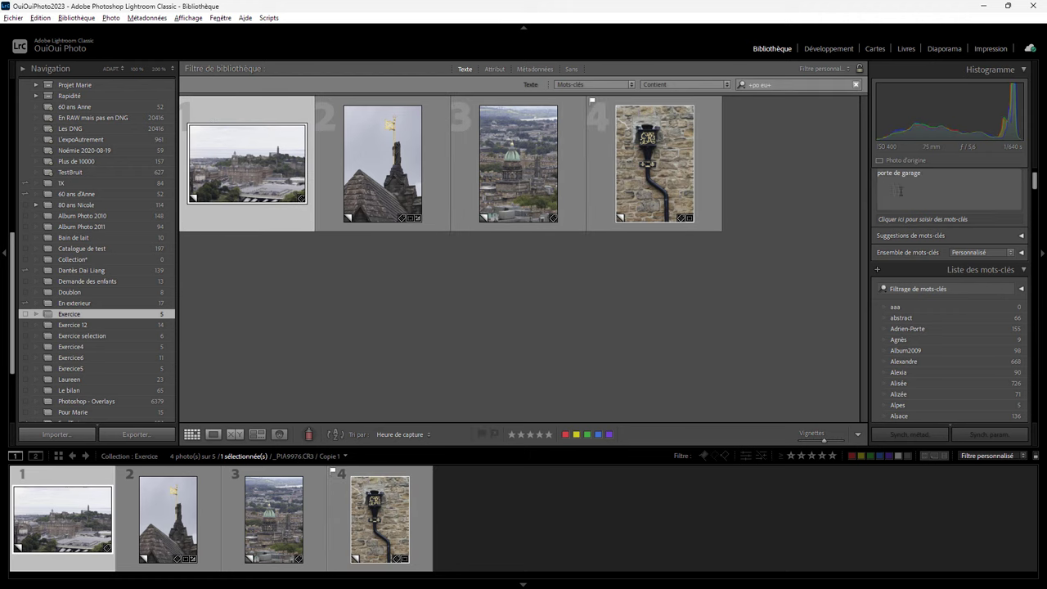
left_click(381, 166)
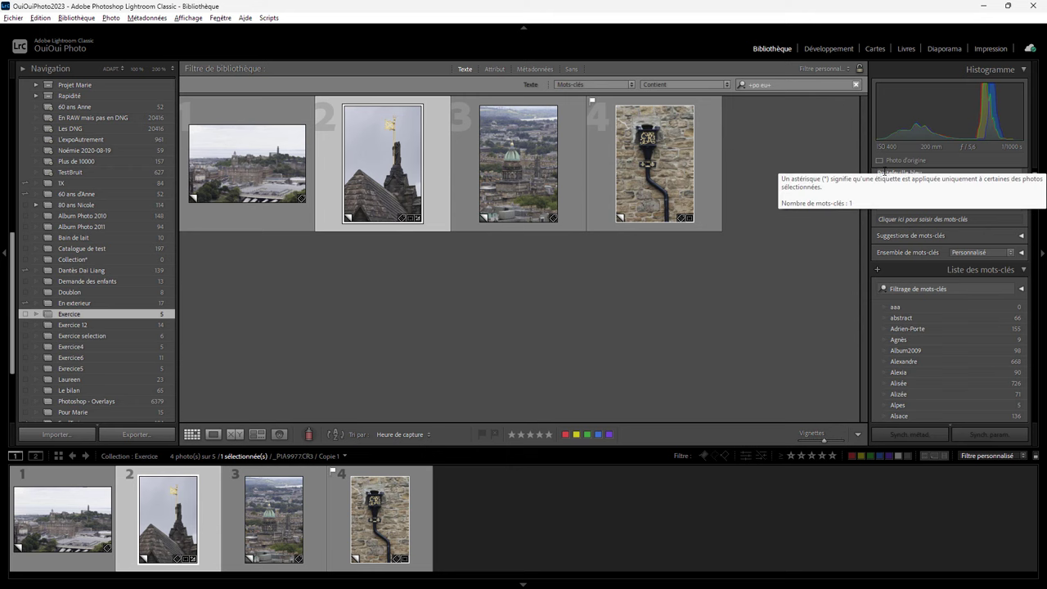
left_click(583, 184)
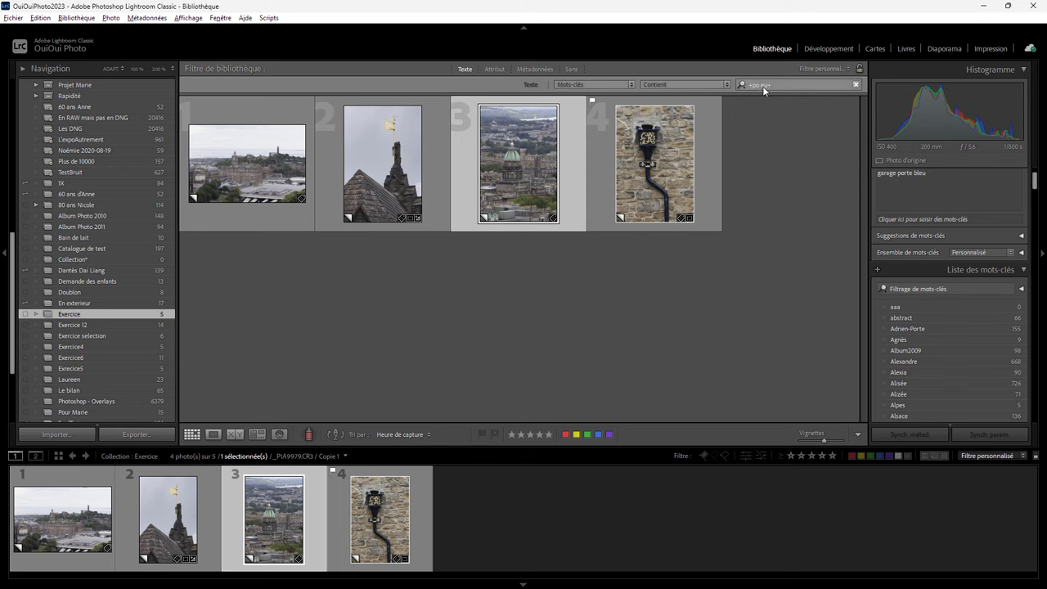
left_click(700, 173)
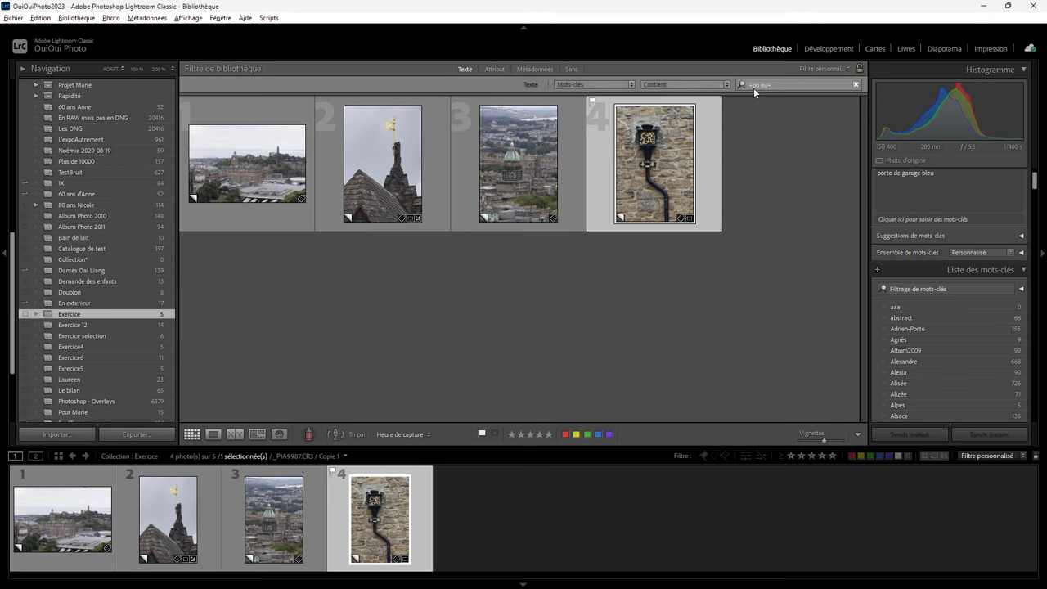
- Switch the match rule to Contient tout and review the two remaining photos' keywords
left_click(686, 84)
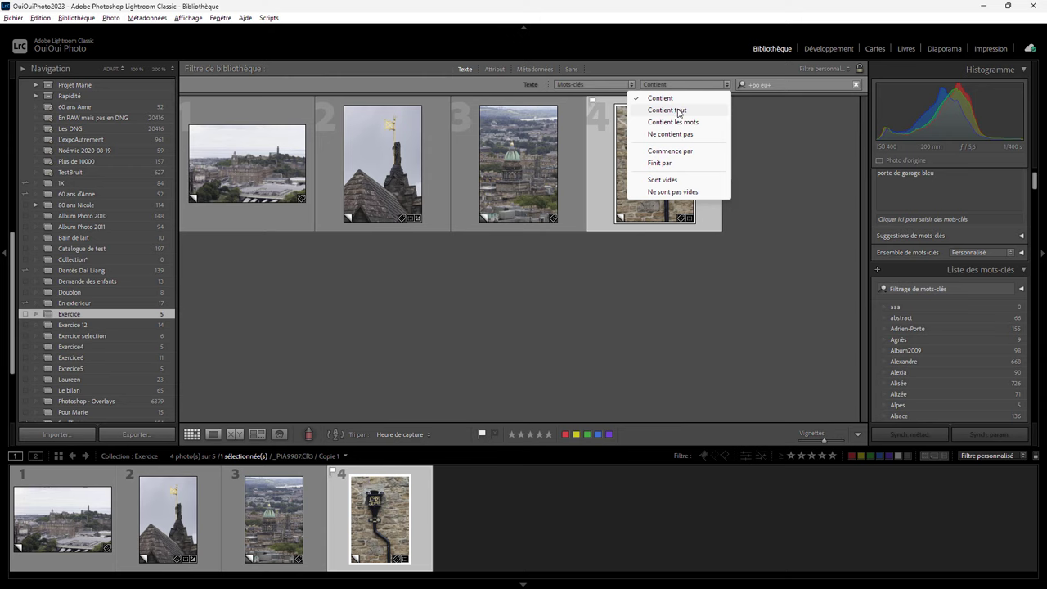
left_click(676, 110)
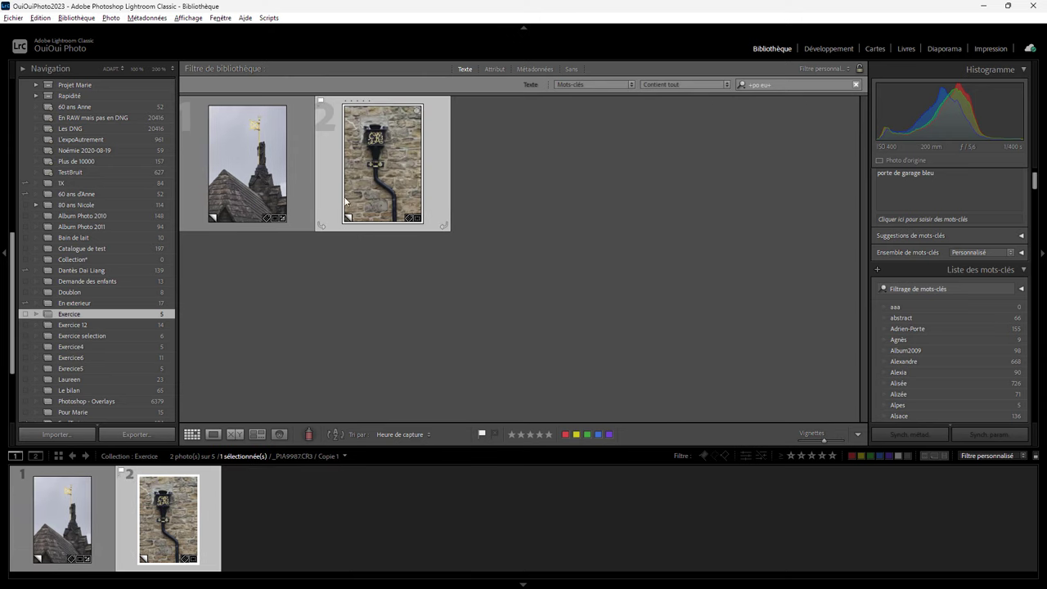
left_click(309, 174)
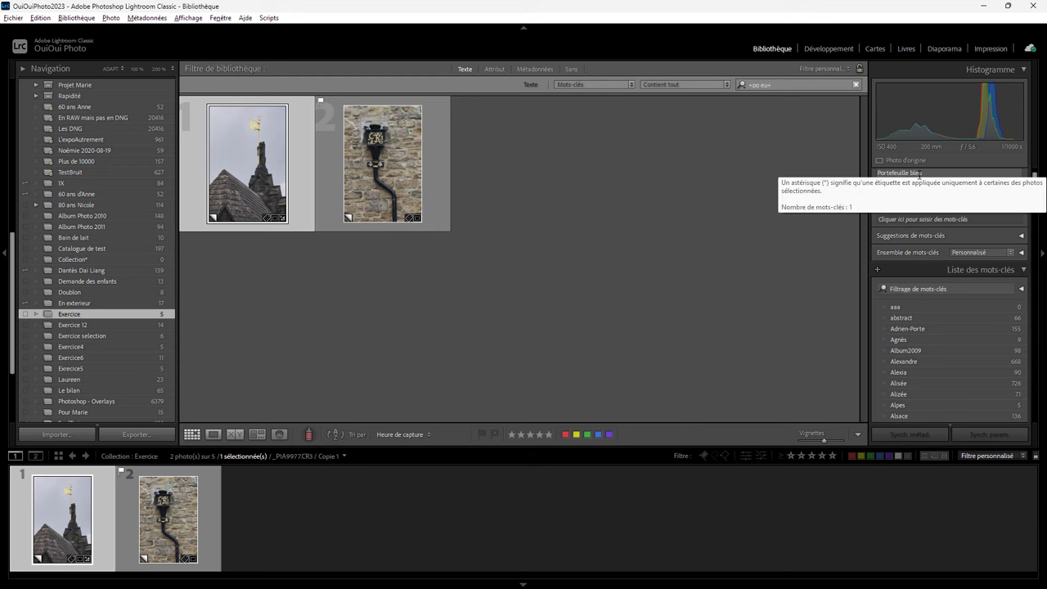
left_click(441, 179)
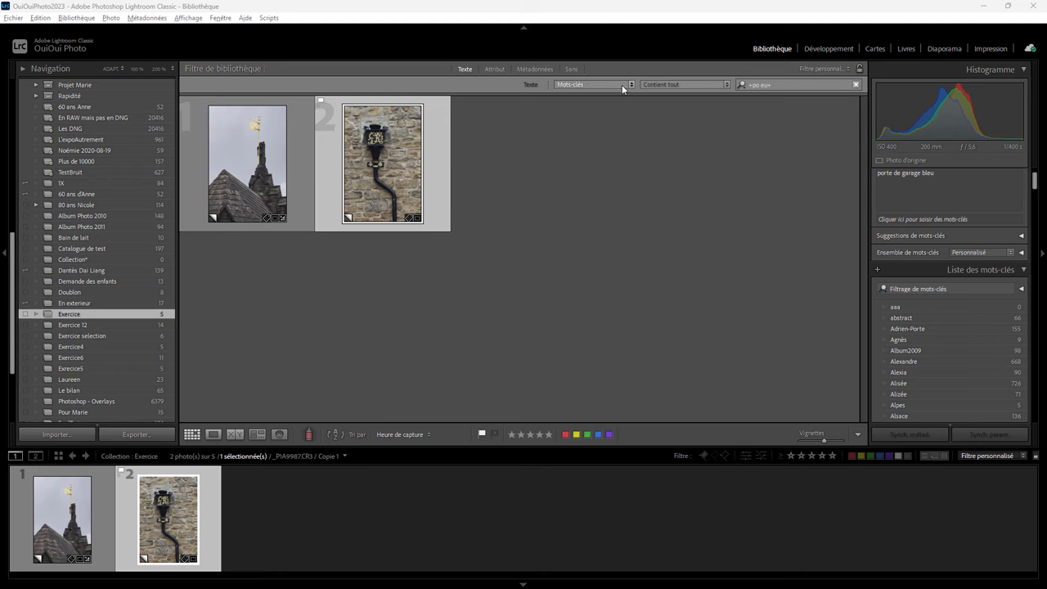
- Search keywords for Bleu using the Contient les mots rule
left_click(660, 85)
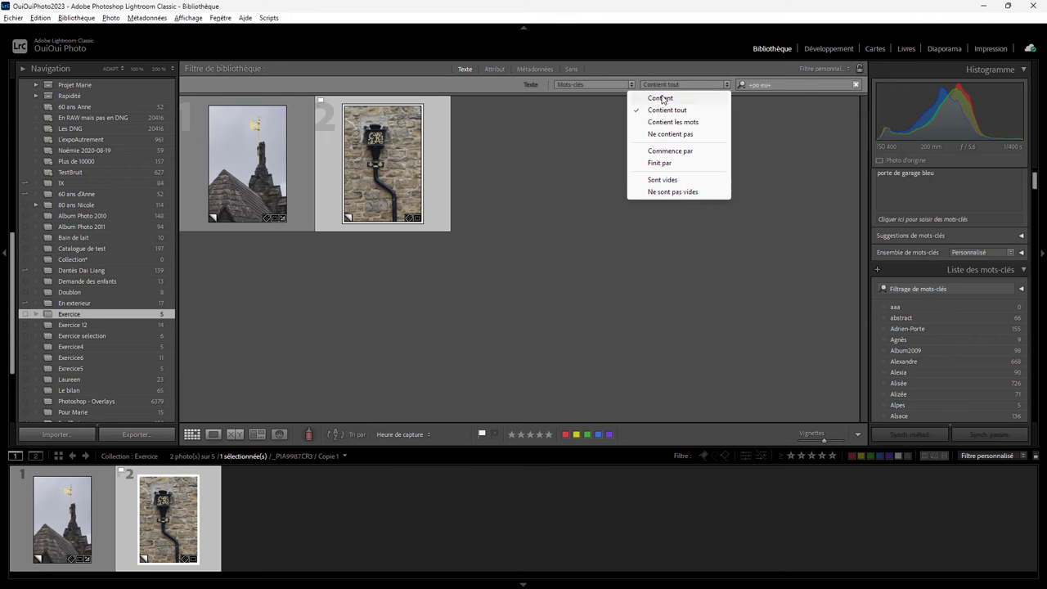
left_click(663, 124)
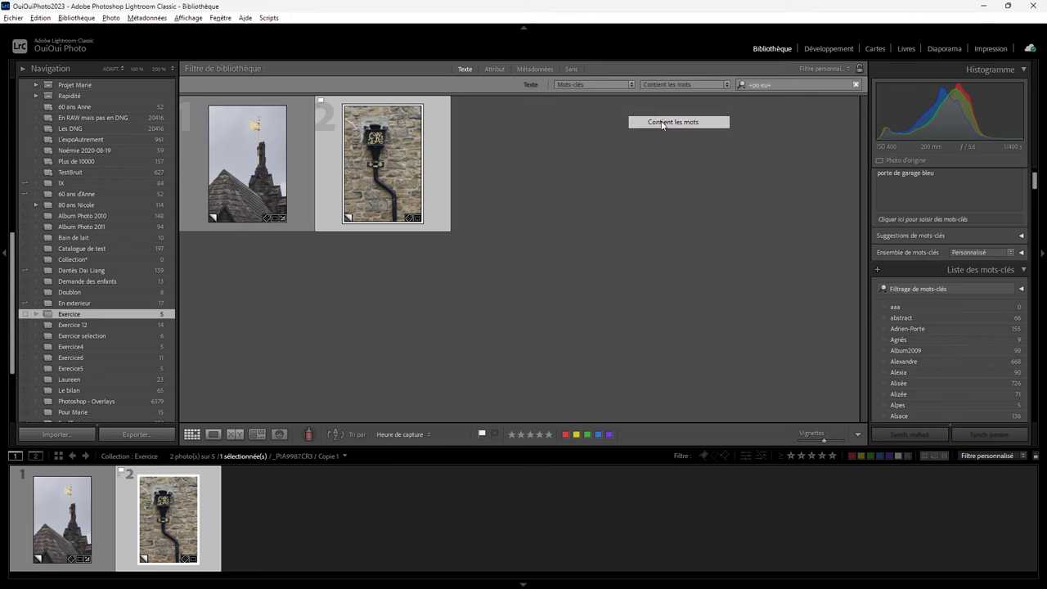
left_click(793, 86)
type("B")
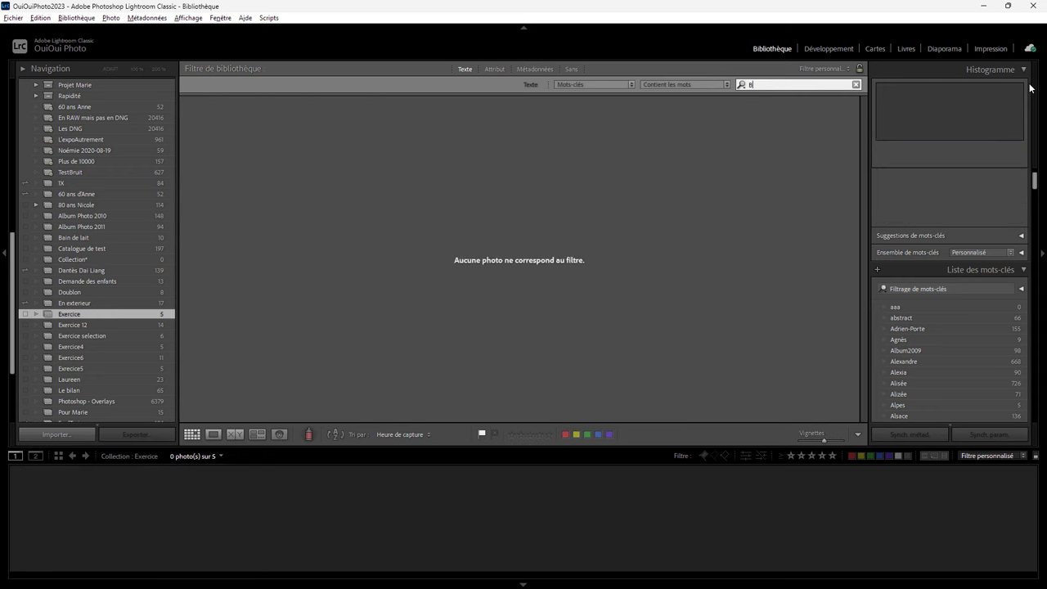
type("leu")
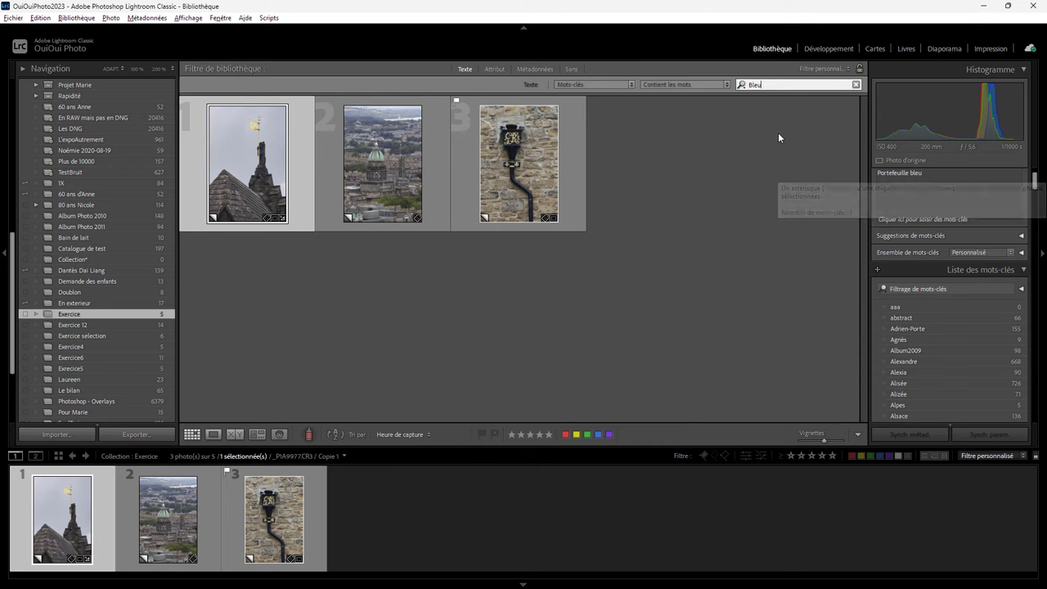
- Return the rule to Contient tout and clear the Bleu search text
left_click(677, 86)
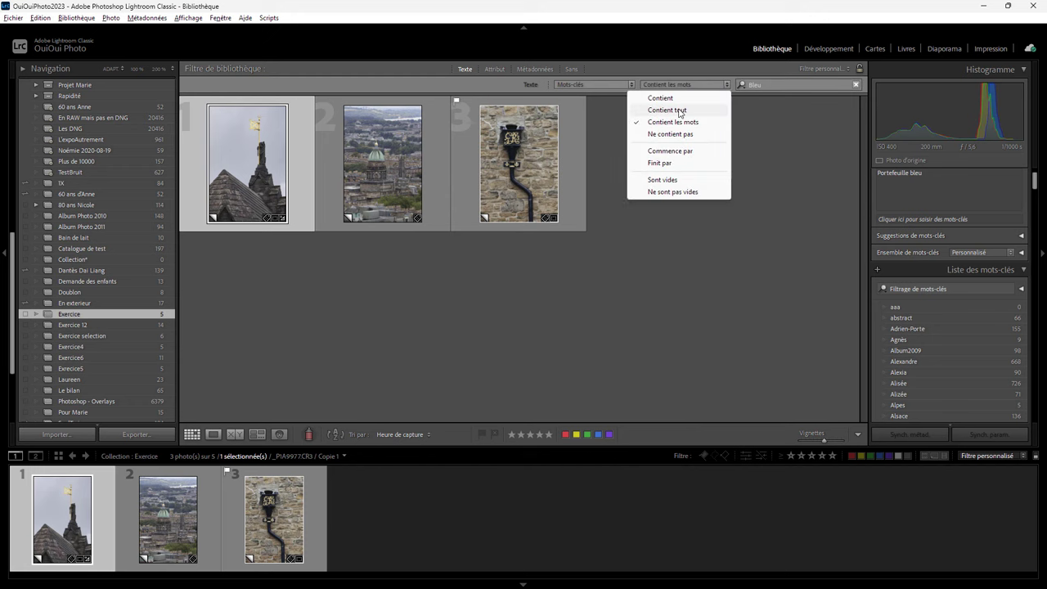
left_click(679, 107)
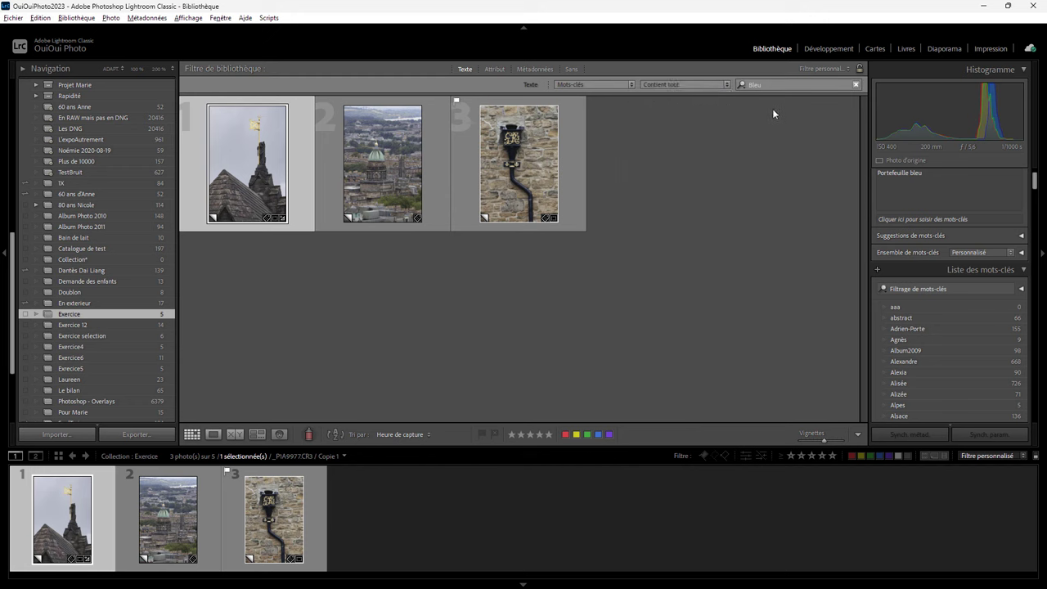
left_click(769, 85)
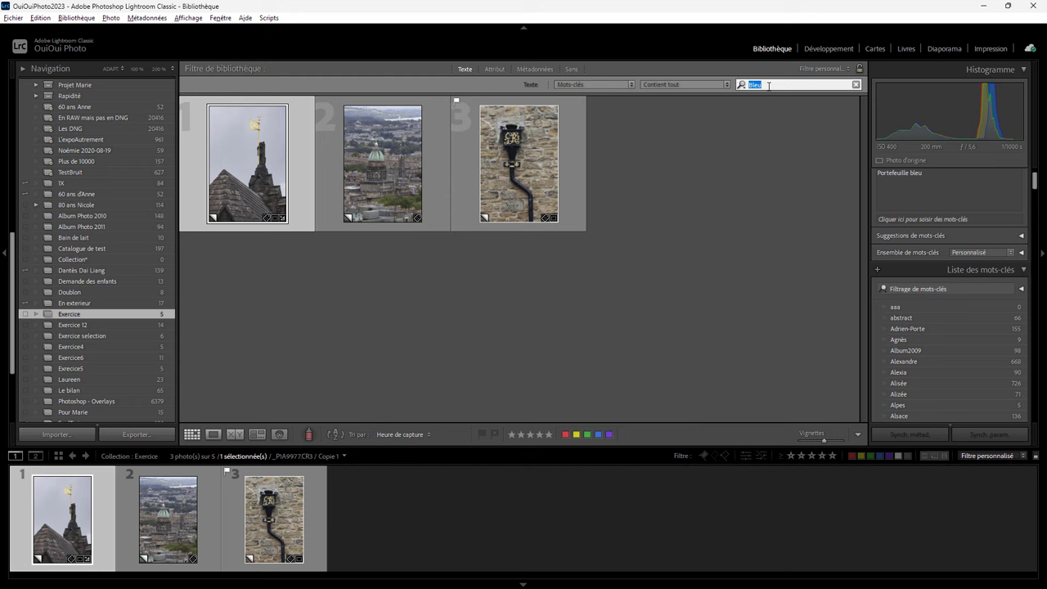
key("BackSpace")
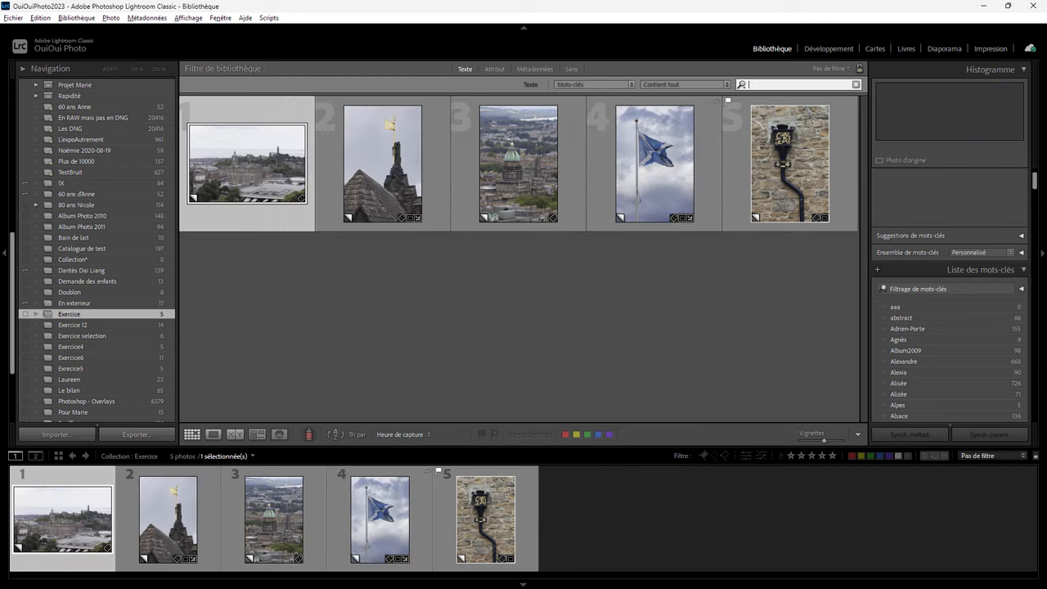
- Search keywords for bleu !portefeuille under Contient tout and check both matching photos
type("bleu !")
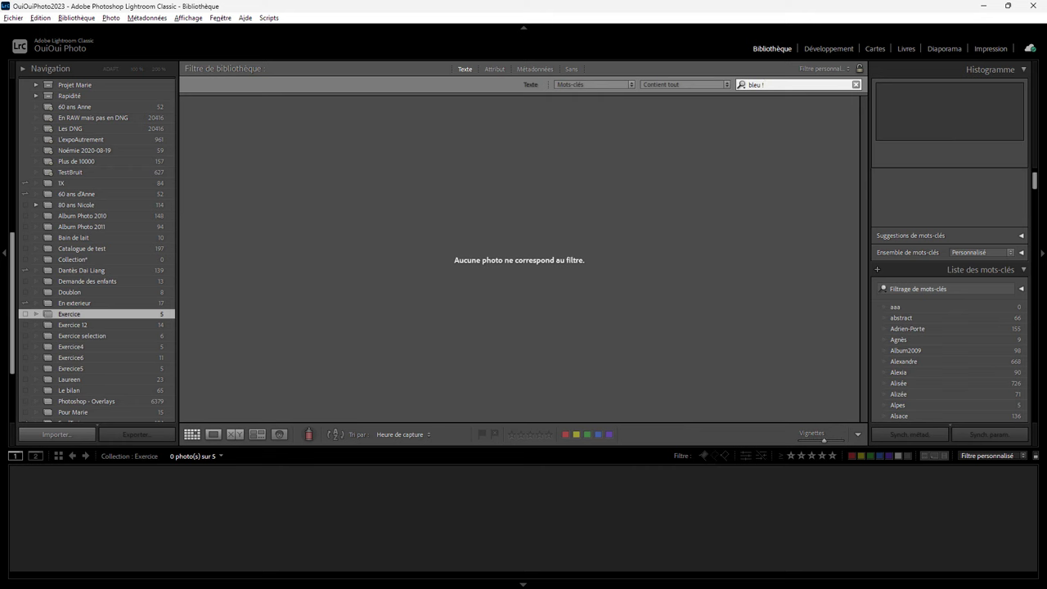
type("'portefeuille")
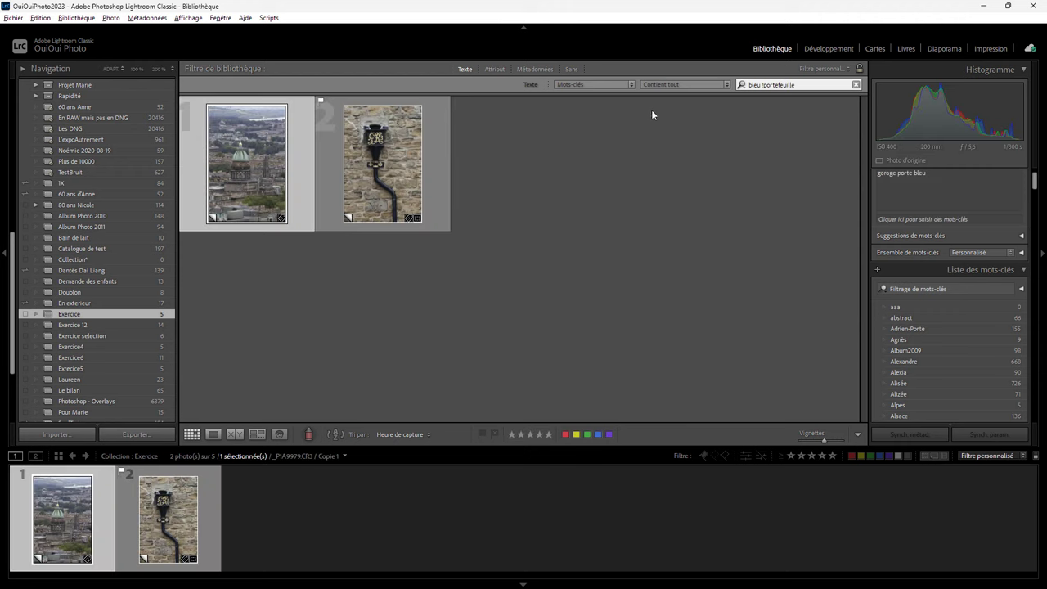
left_click(308, 164)
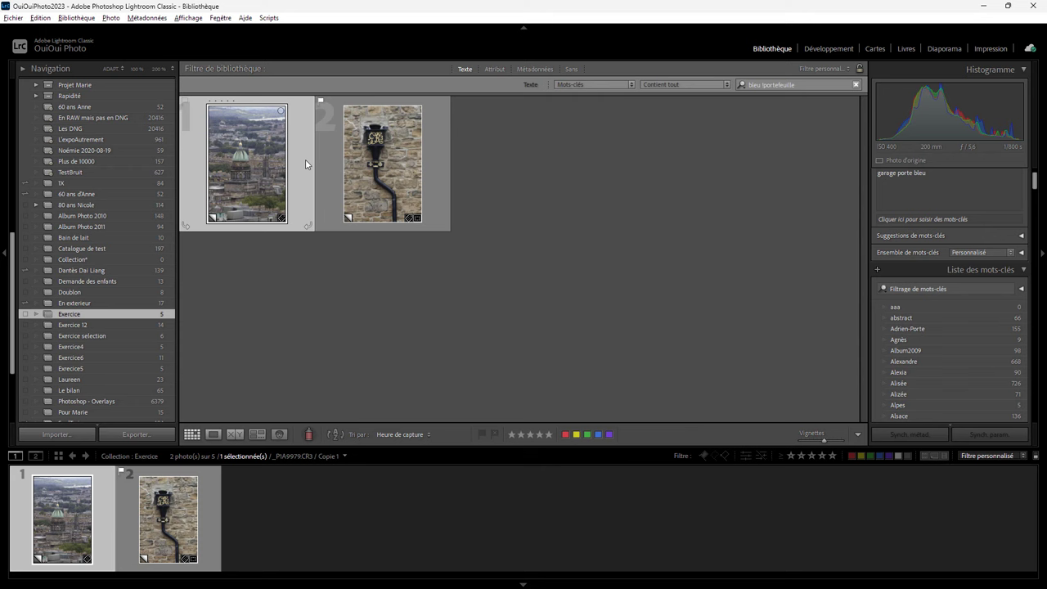
mouse_move(927, 175)
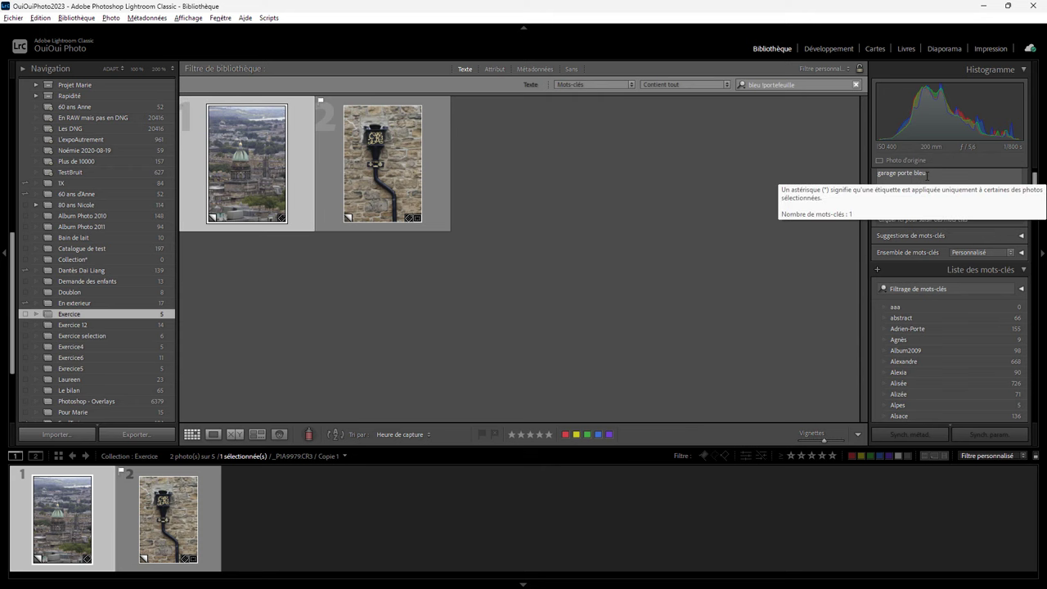
mouse_move(382, 164)
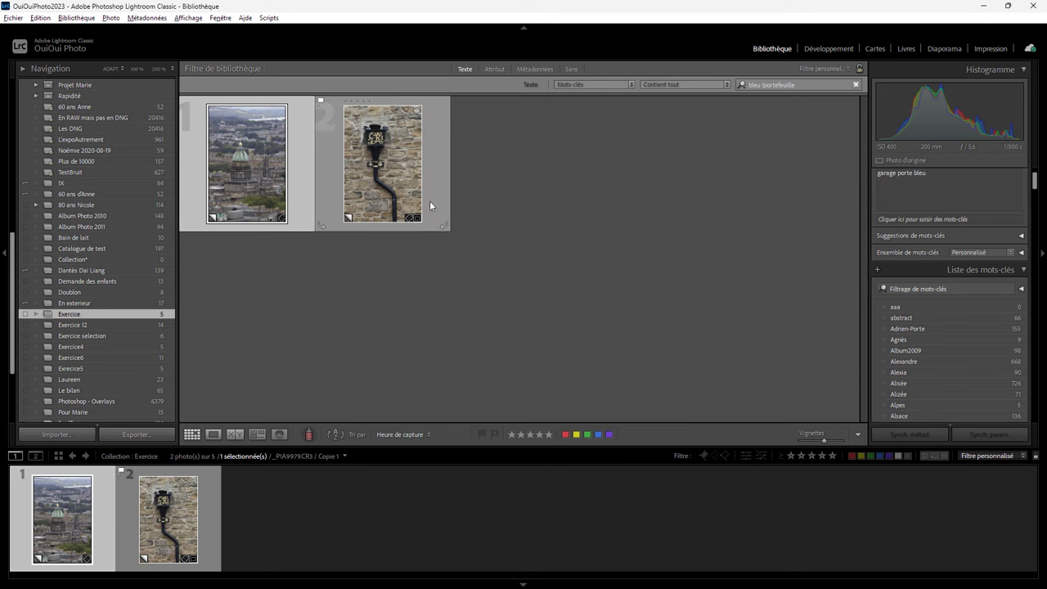
left_click(430, 205)
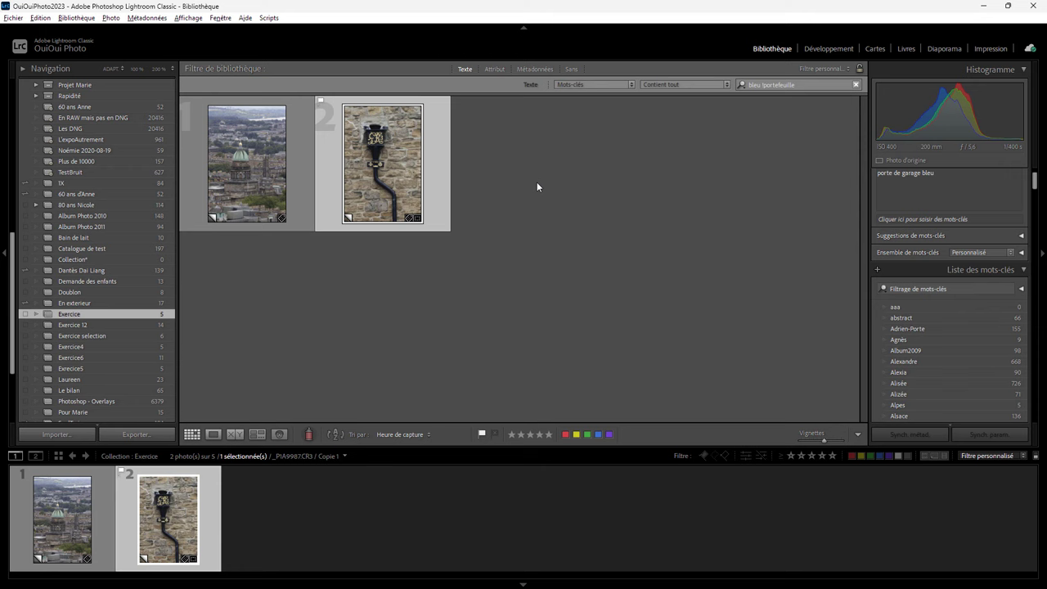
left_click(690, 87)
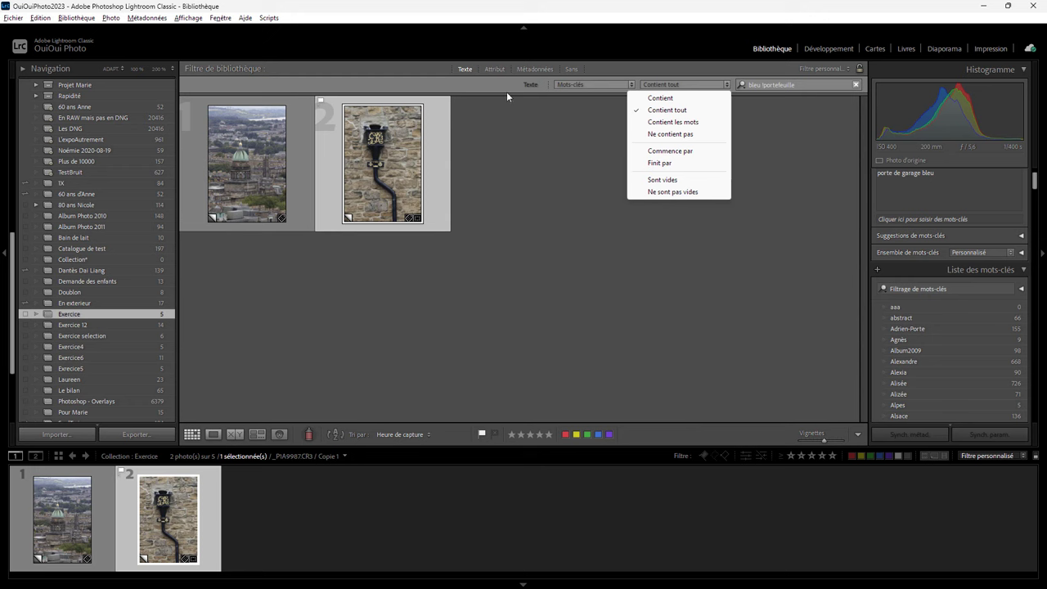
- Show the Métadonnées filter columns in the Library Filter bar
left_click(532, 71)
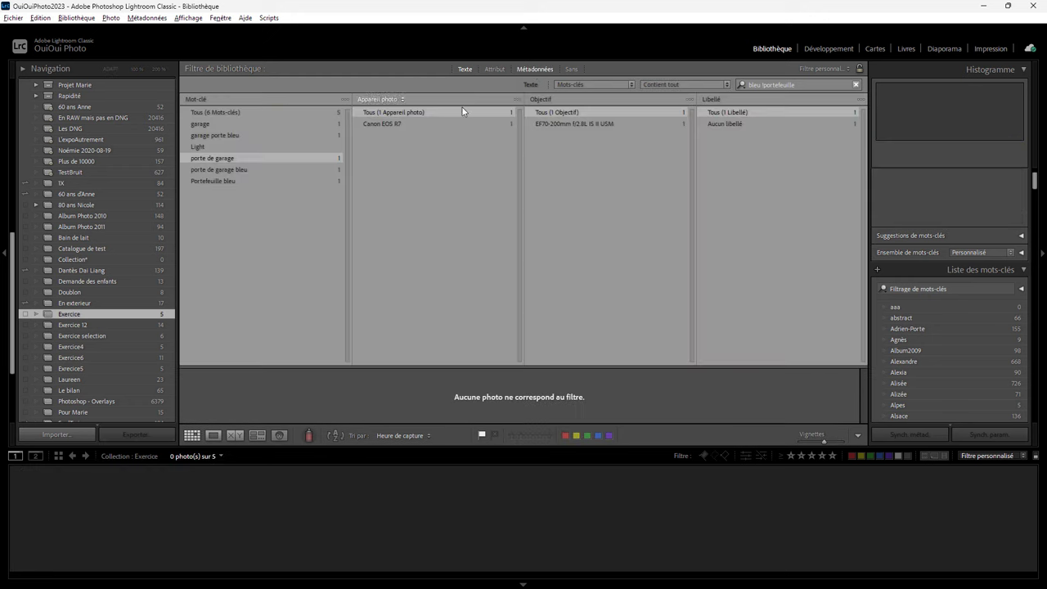